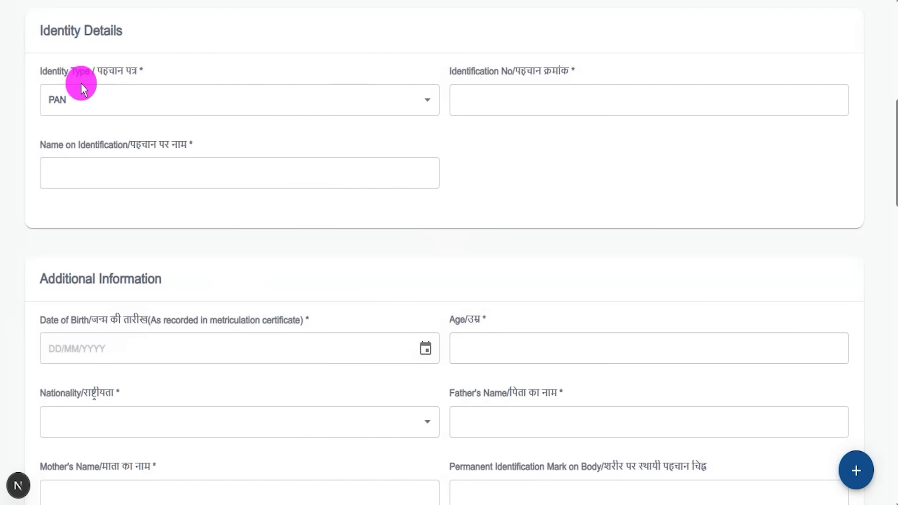
# - Select PAN as the identity type in the Identity Details section
pyautogui.click(126, 100)
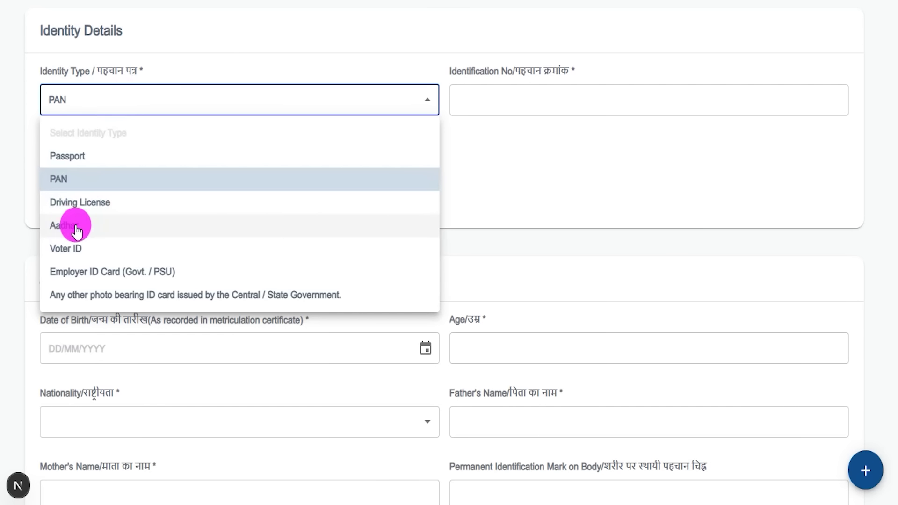
pyautogui.click(66, 185)
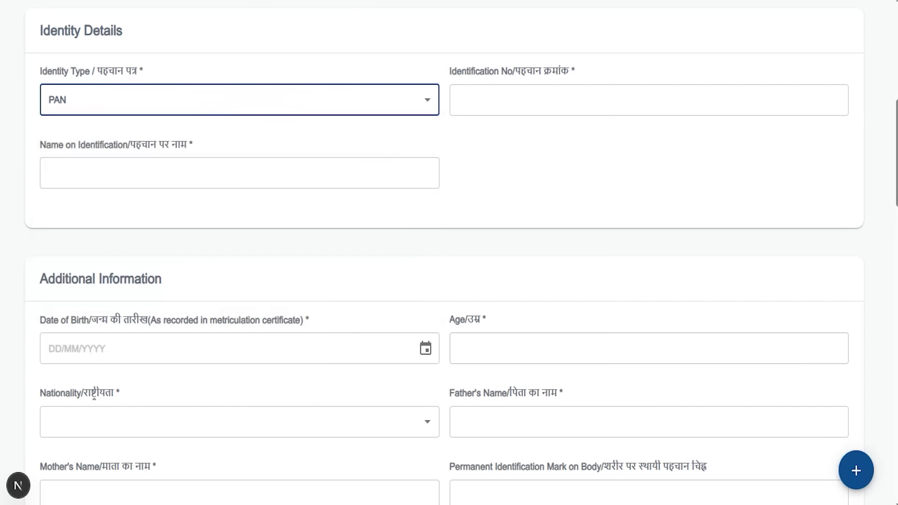
pyautogui.hotkey('ctrl', '2')
pyautogui.moveTo(546, 97); pyautogui.dragTo(565, 73)
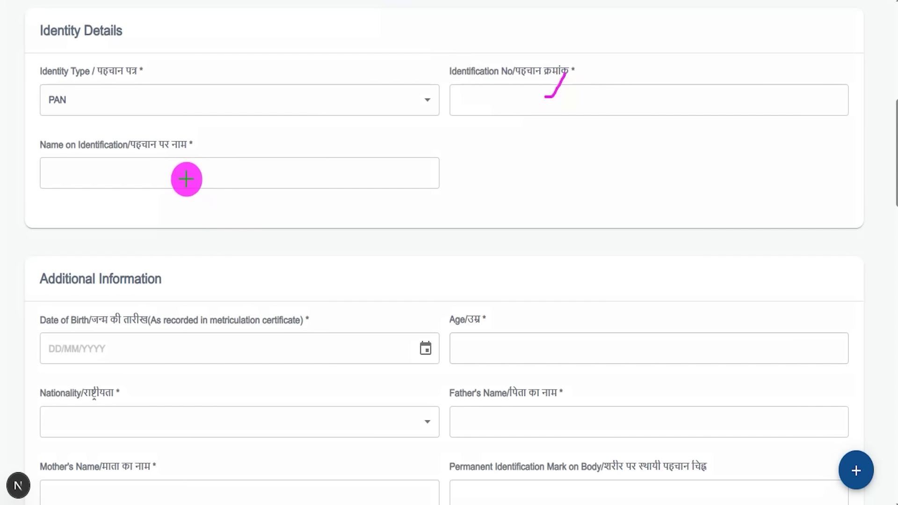
pyautogui.moveTo(160, 172); pyautogui.dragTo(198, 141)
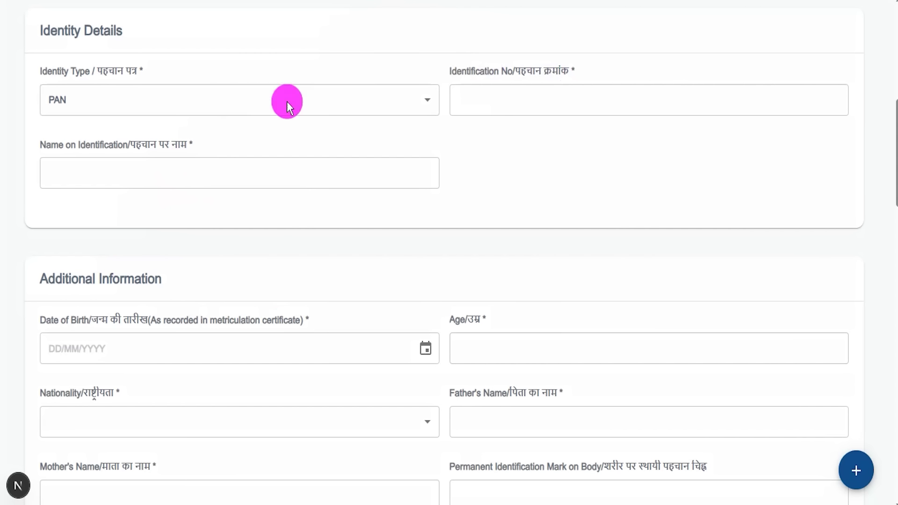
# - View the date of birth calendar in Additional Information and close it without picking a date
pyautogui.moveTo(56, 280); pyautogui.dragTo(126, 276)
pyautogui.scroll(-3, 193, 299)
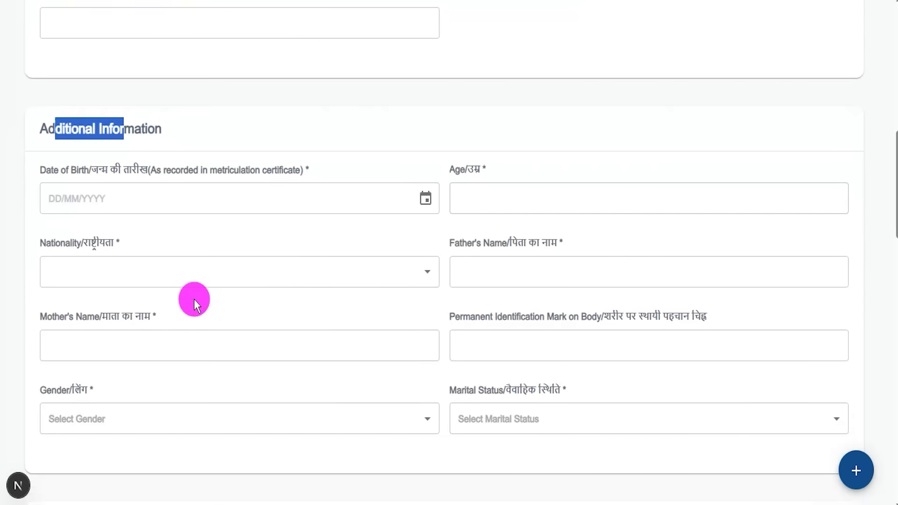
pyautogui.scroll(-1, 193, 299)
pyautogui.click(425, 138)
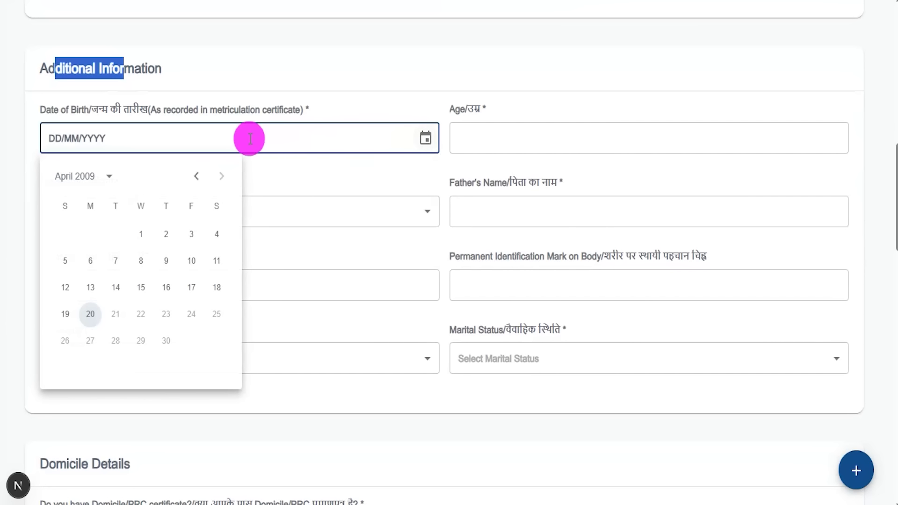
pyautogui.moveTo(461, 109); pyautogui.dragTo(495, 117)
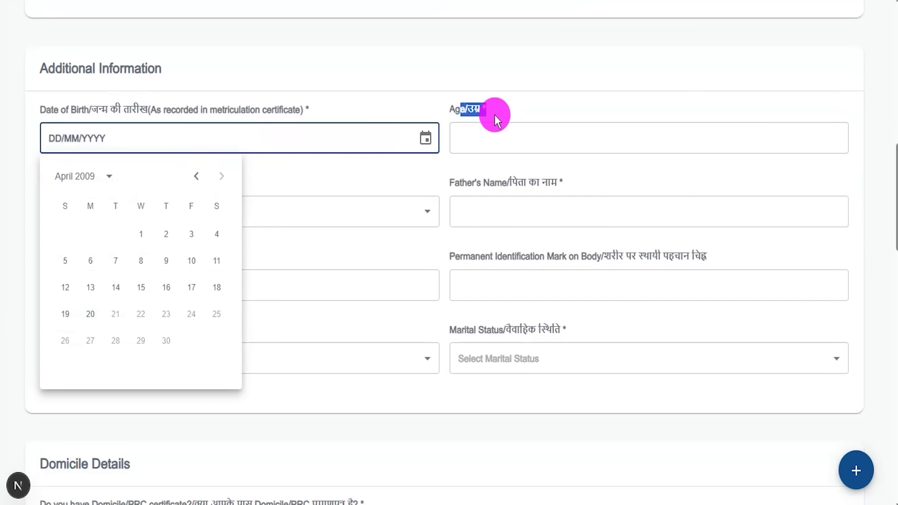
pyautogui.click(485, 143)
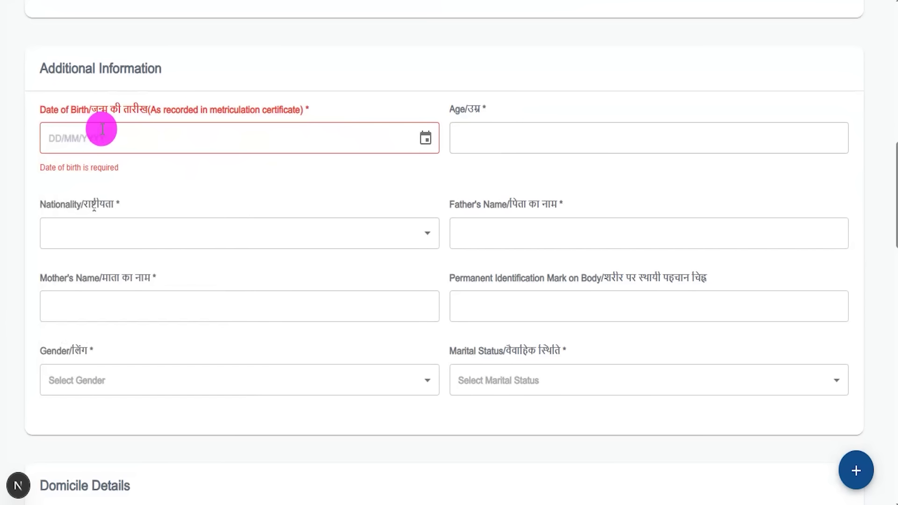
# - Set the nationality to INDIAN and enter NECK as the permanent identification mark on body
pyautogui.click(80, 233)
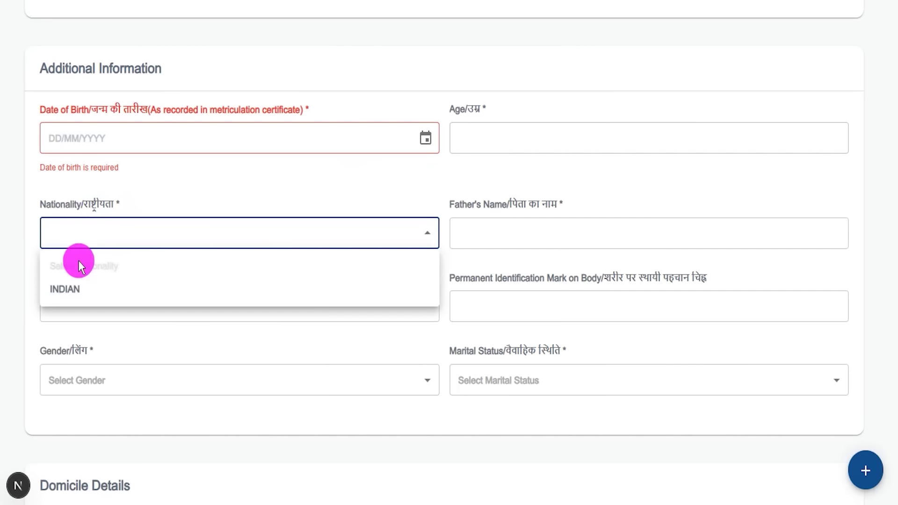
pyautogui.click(68, 290)
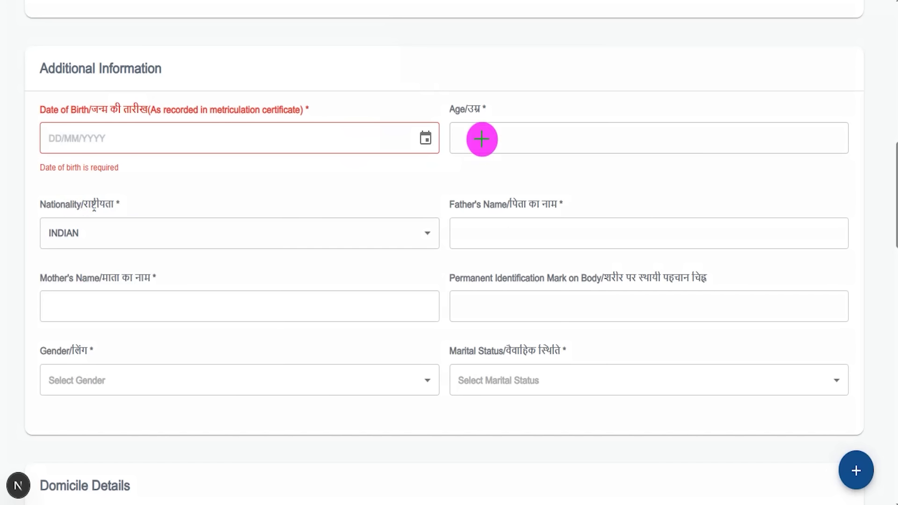
pyautogui.moveTo(502, 229); pyautogui.dragTo(542, 192)
pyautogui.moveTo(159, 306); pyautogui.dragTo(208, 254)
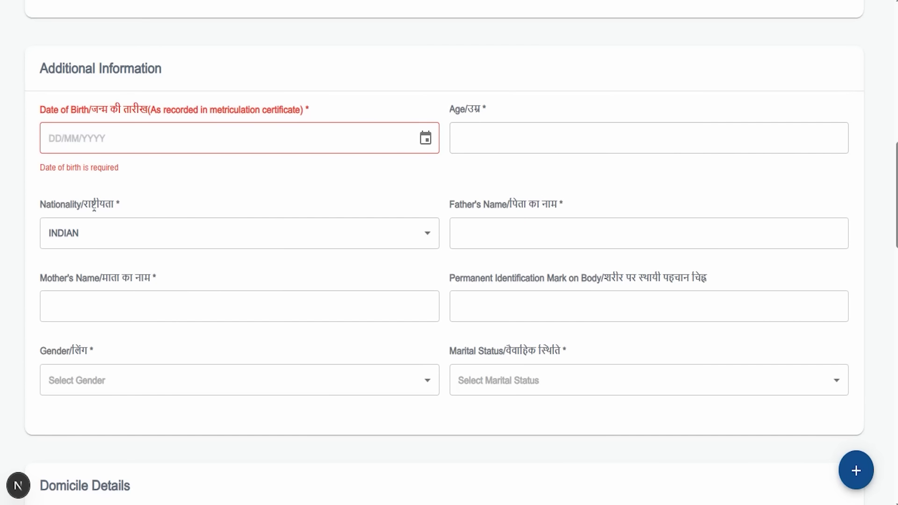
pyautogui.click(495, 299)
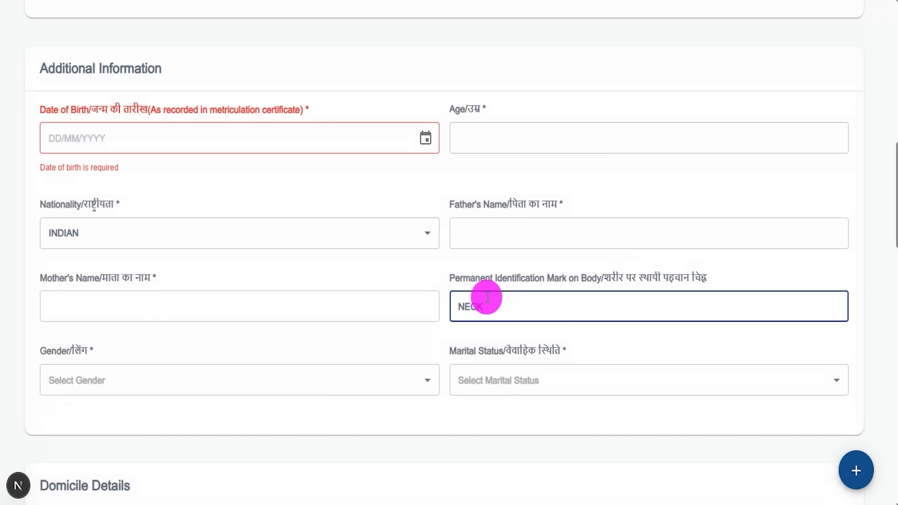
# - Set the gender to MALE and the marital status to UNMARRIED
pyautogui.click(251, 381)
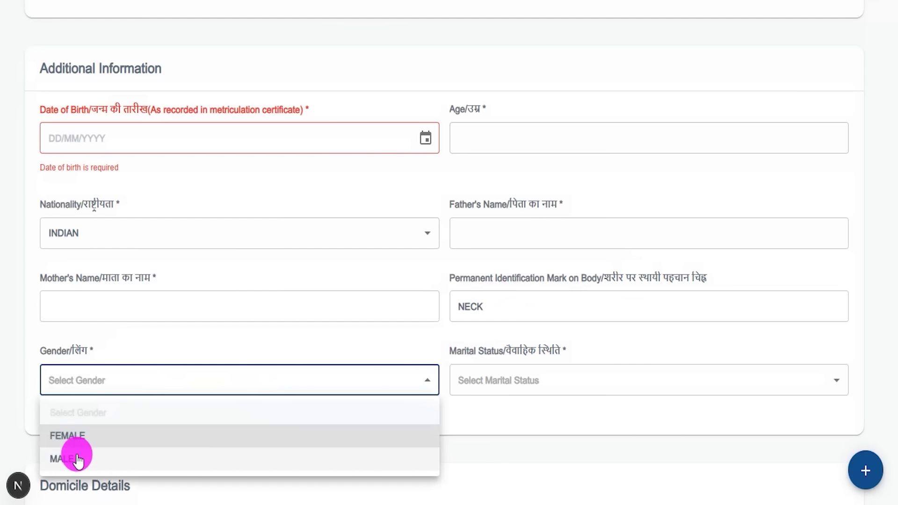
pyautogui.click(70, 459)
pyautogui.click(516, 381)
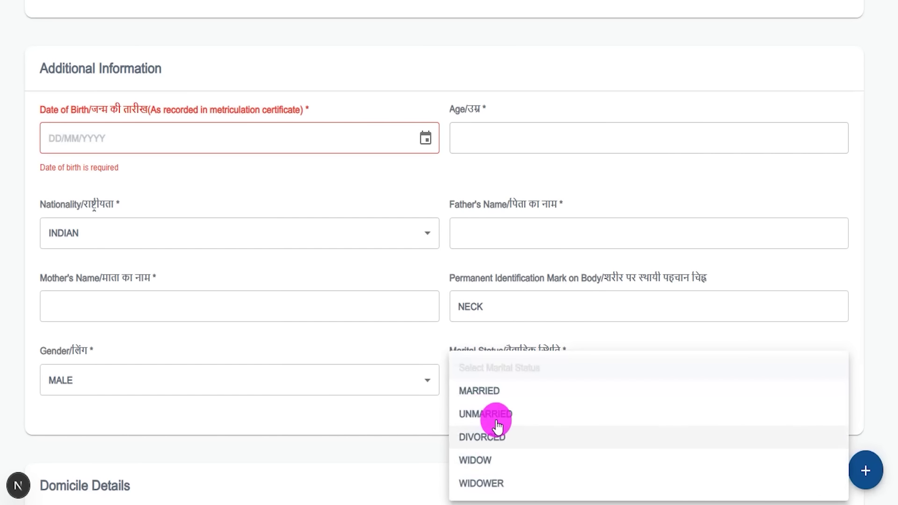
pyautogui.click(480, 411)
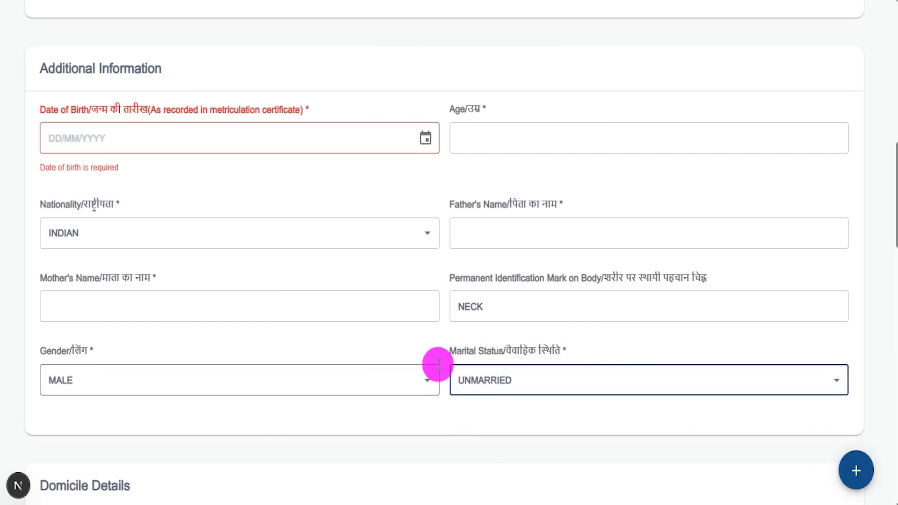
# - In Domicile Details, answer Yes to having a Domicile/PRC certificate and Yes to having migrated from the state of origin
pyautogui.scroll(-9, 428, 296)
pyautogui.moveTo(48, 64); pyautogui.dragTo(133, 65)
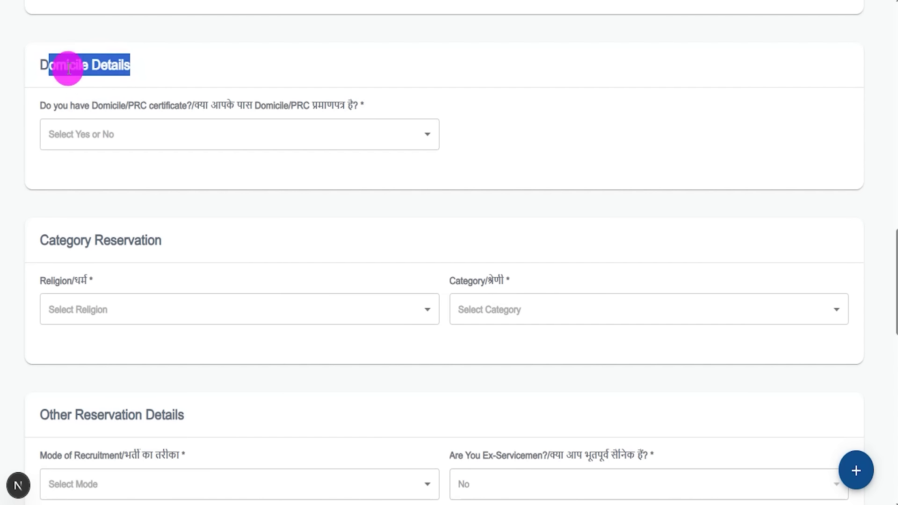
pyautogui.click(135, 138)
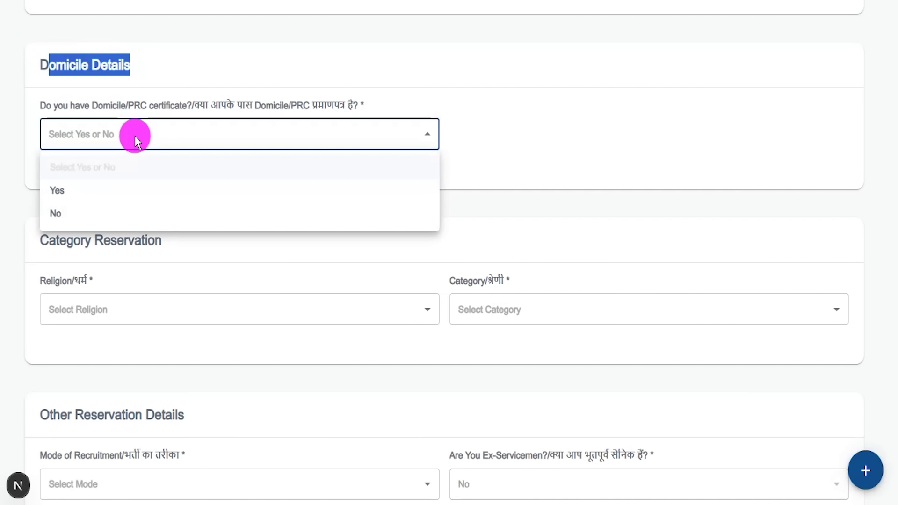
pyautogui.click(76, 191)
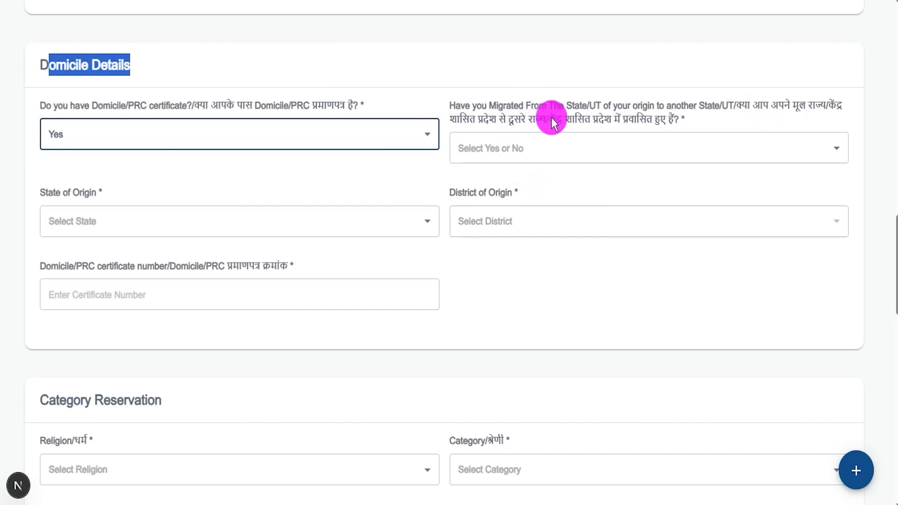
pyautogui.click(526, 142)
pyautogui.click(475, 202)
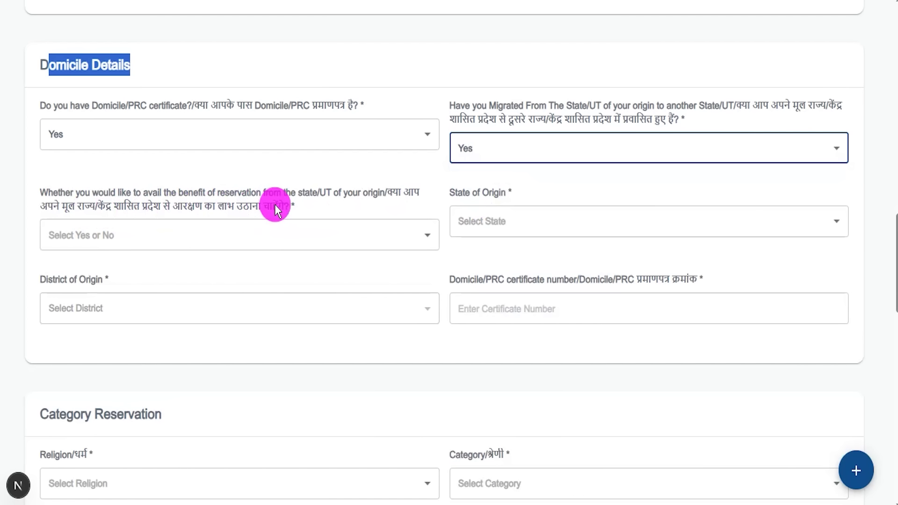
# - Answer Yes to availing the reservation benefit of the origin state and look through the state of origin options
pyautogui.click(150, 236)
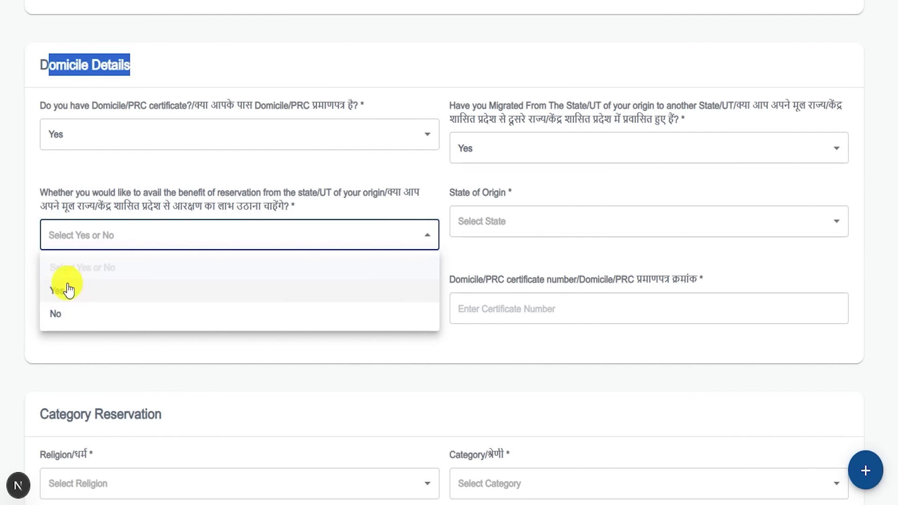
pyautogui.click(68, 290)
pyautogui.click(491, 223)
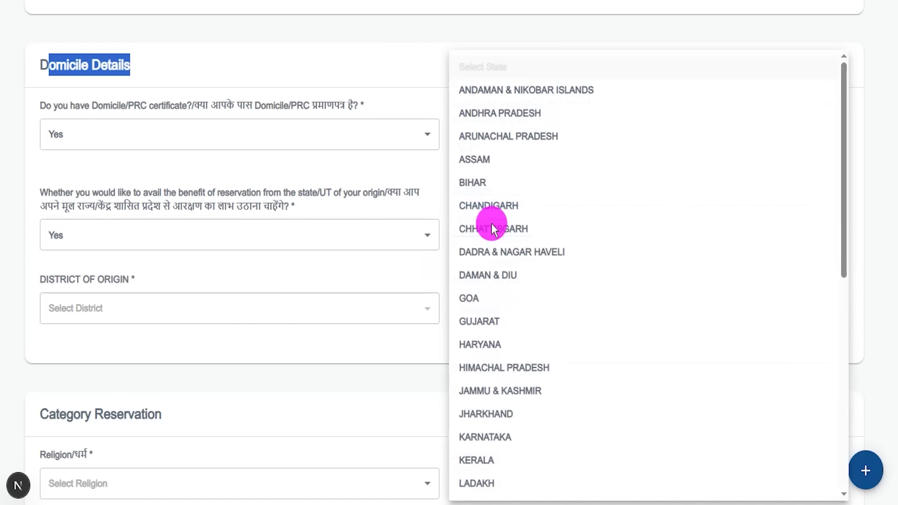
pyautogui.click(176, 234)
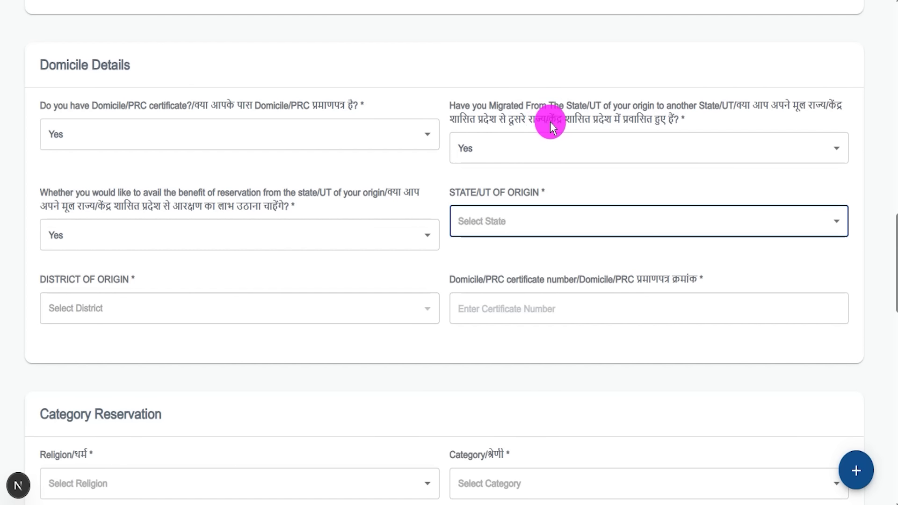
# - Change the migration answer to No and set the State of Origin to UTTAR PRADESH
pyautogui.click(519, 149)
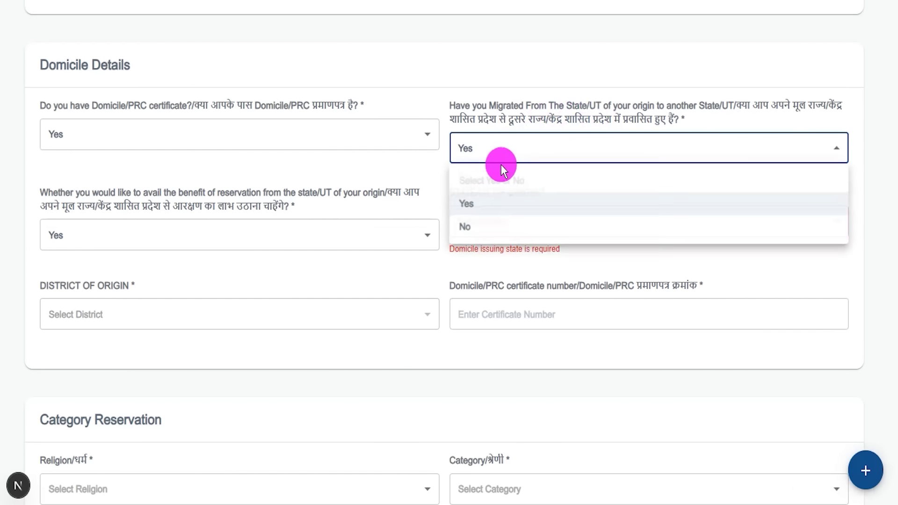
pyautogui.click(470, 228)
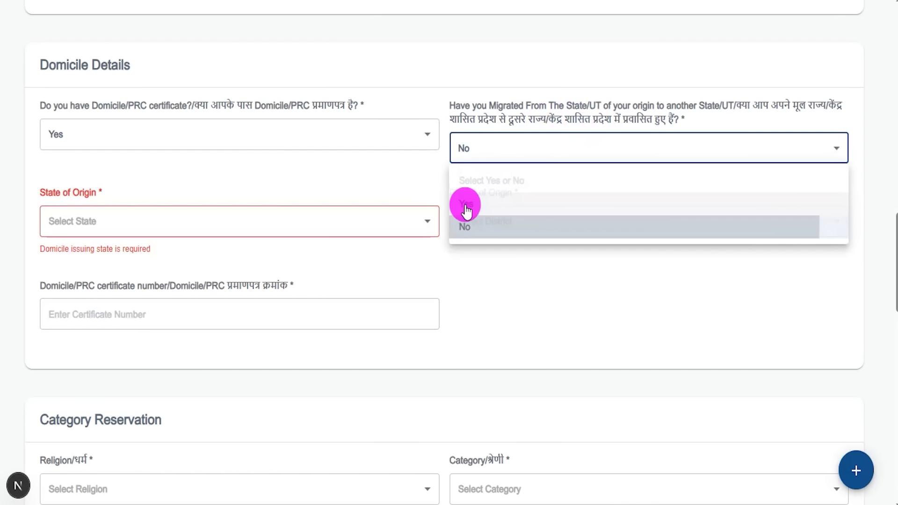
pyautogui.click(119, 229)
pyautogui.scroll(-5, 107, 364)
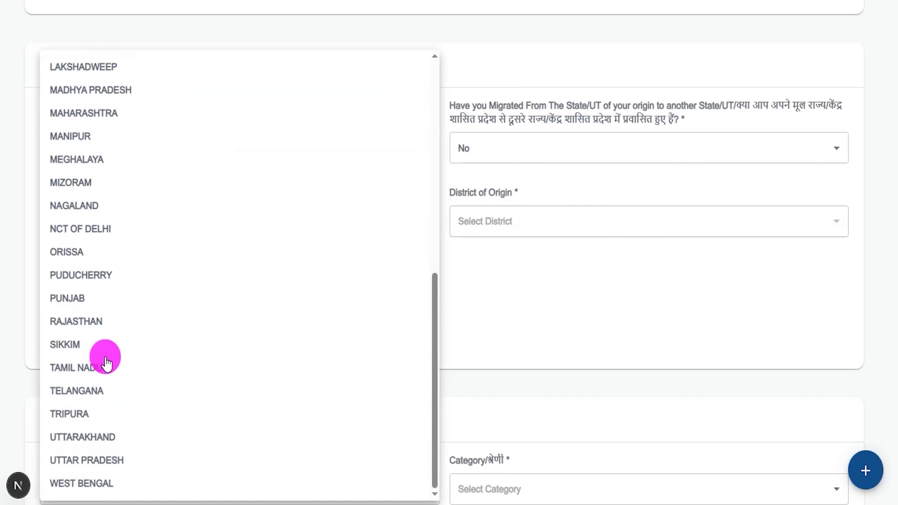
pyautogui.click(84, 461)
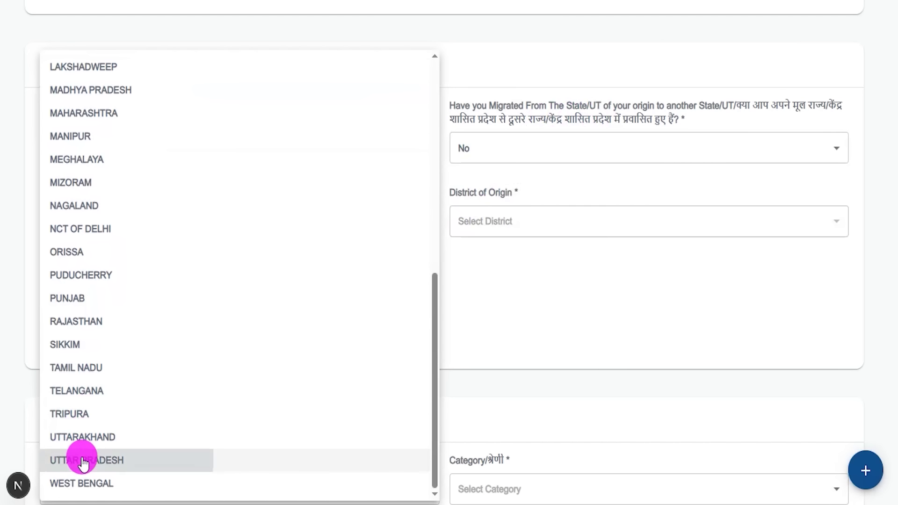
# - Set the District of Origin to Shahjahanpur
pyautogui.click(535, 222)
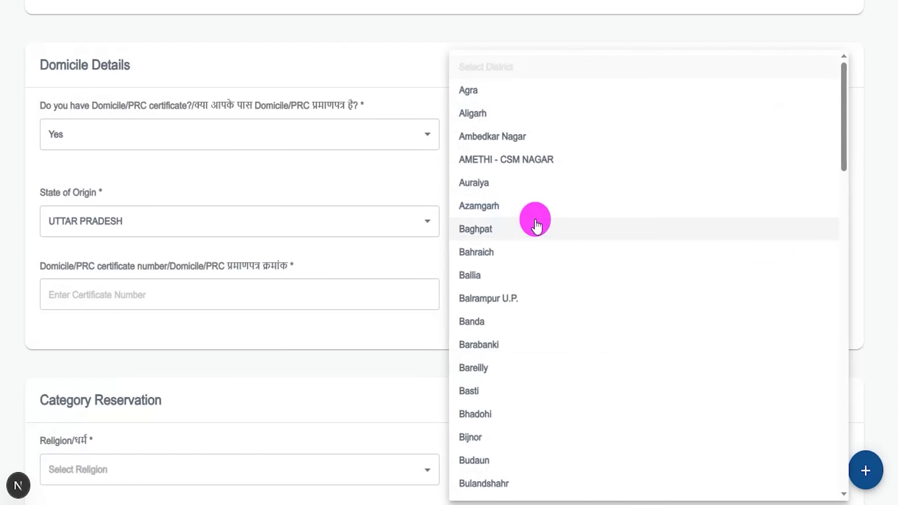
pyautogui.scroll(-10, 537, 226)
pyautogui.scroll(-10, 515, 314)
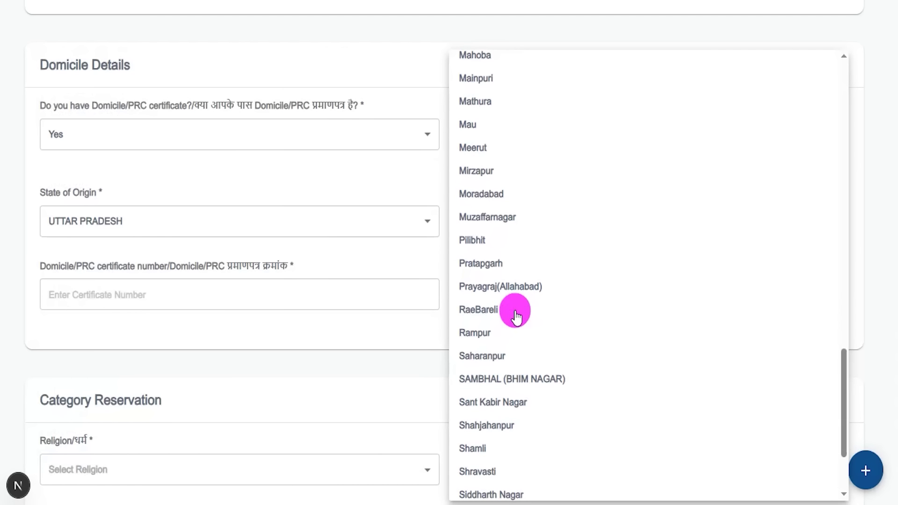
pyautogui.click(487, 426)
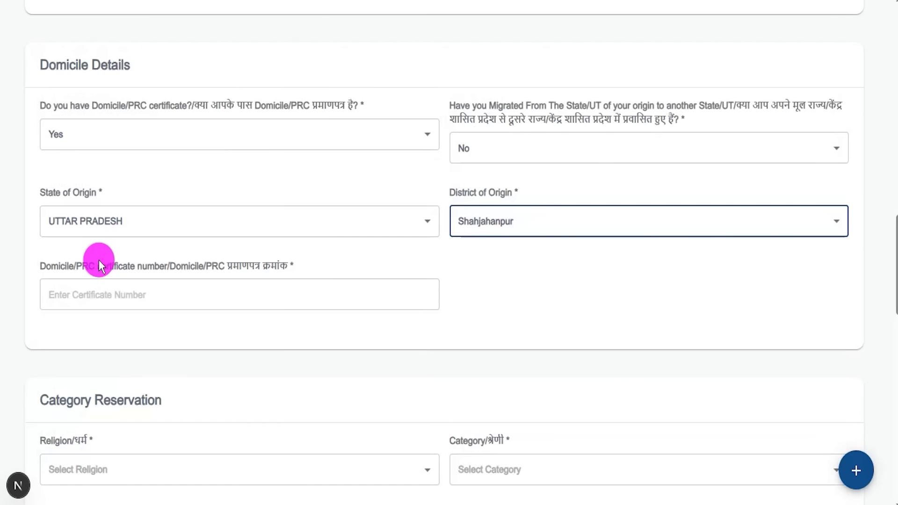
# - Leave the Domicile/PRC certificate number empty and change the answer about having the certificate to No
pyautogui.moveTo(83, 269); pyautogui.dragTo(154, 305)
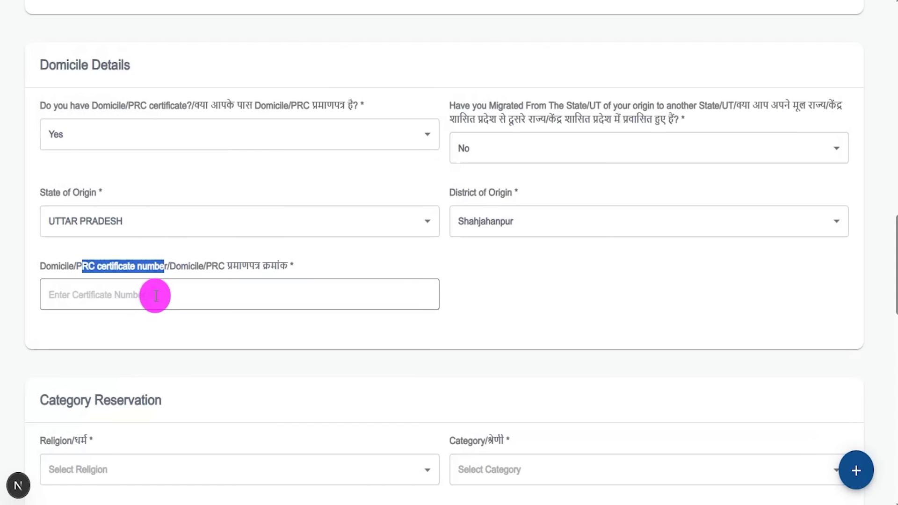
pyautogui.click(155, 296)
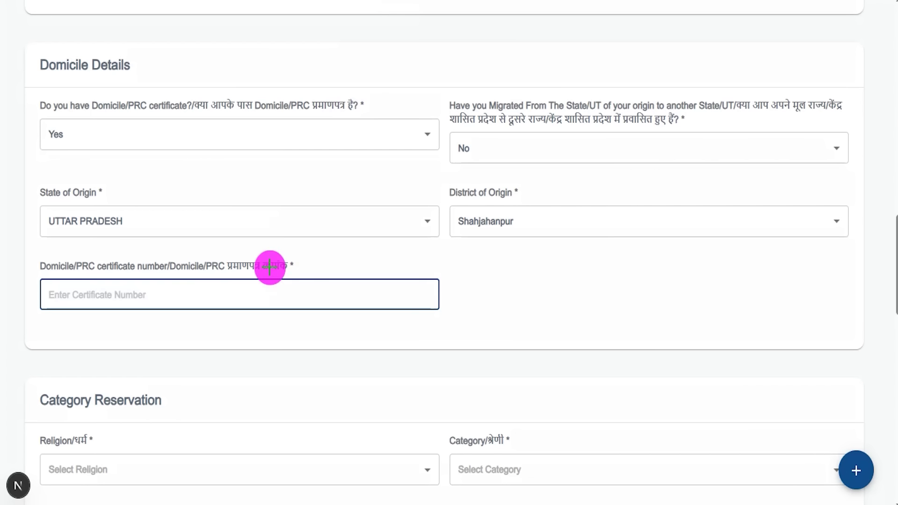
pyautogui.moveTo(249, 291); pyautogui.dragTo(294, 245)
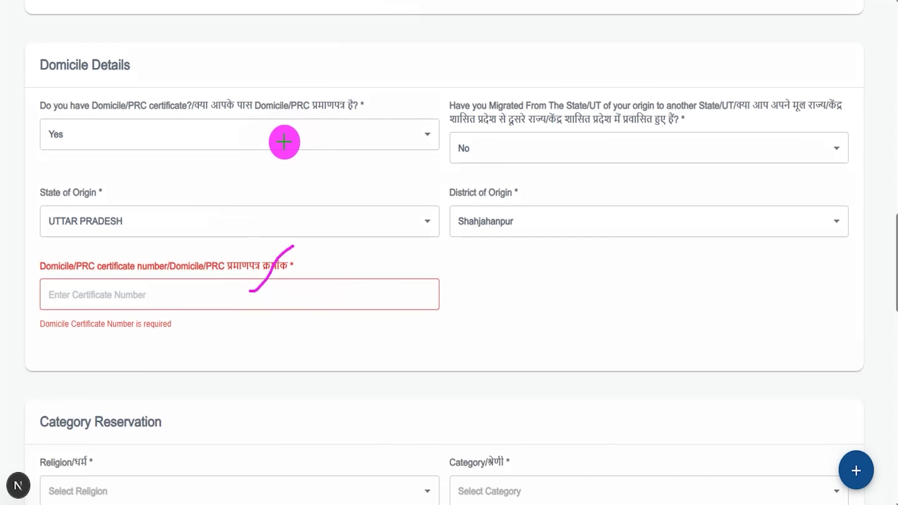
pyautogui.click(61, 143)
pyautogui.click(65, 213)
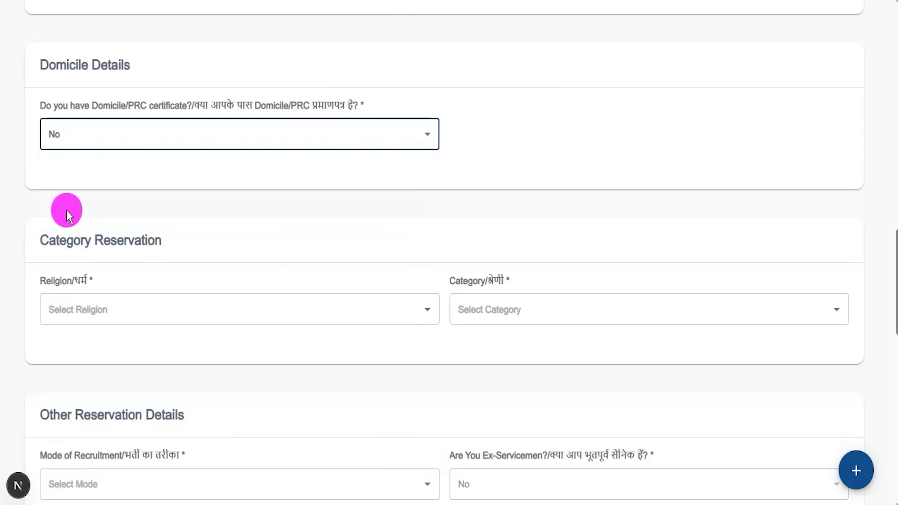
# - Set the Religion to Hindu and the Category to SC in the Category Reservation section
pyautogui.moveTo(49, 240); pyautogui.dragTo(138, 243)
pyautogui.scroll(-3, 195, 232)
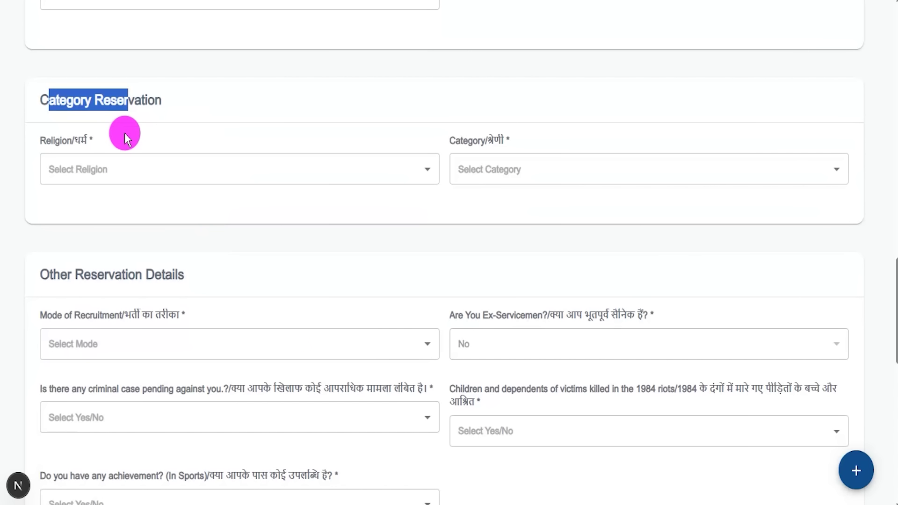
pyautogui.click(82, 176)
pyautogui.click(72, 227)
pyautogui.click(540, 173)
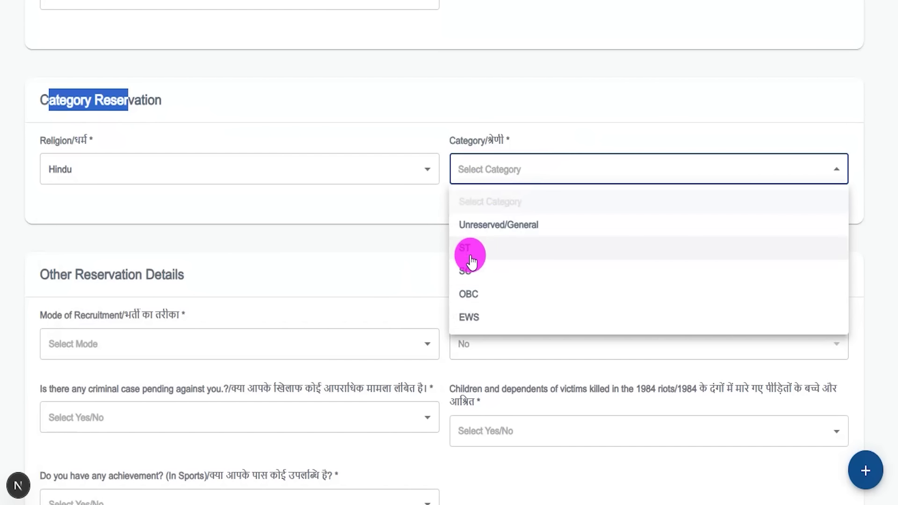
pyautogui.click(467, 271)
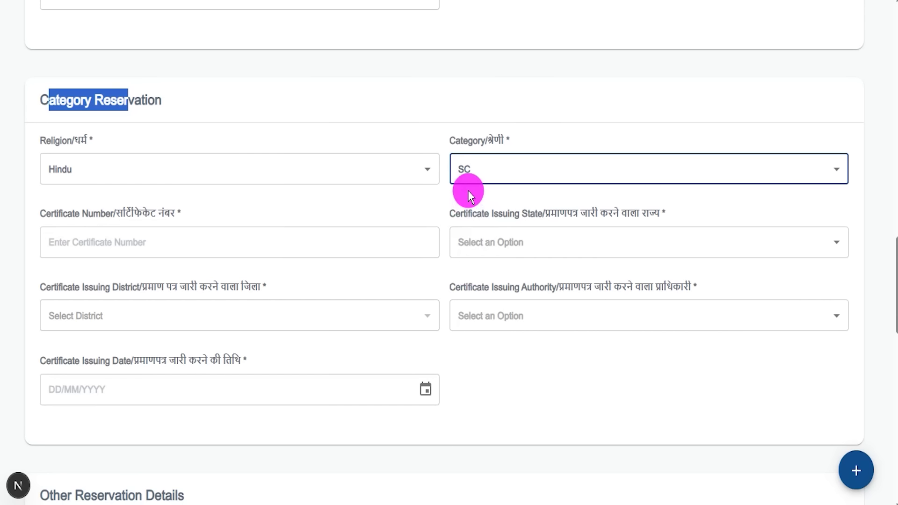
# - Leave the category Certificate Number empty and set the Certificate Issuing State to UTTAR PRADESH
pyautogui.moveTo(63, 213); pyautogui.dragTo(142, 214)
pyautogui.click(109, 240)
pyautogui.click(467, 248)
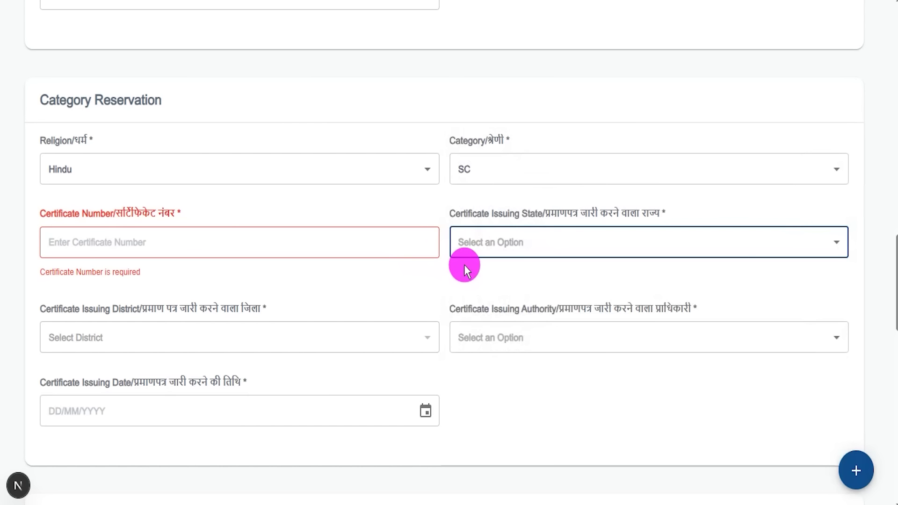
pyautogui.click(501, 237)
pyautogui.scroll(-3, 499, 271)
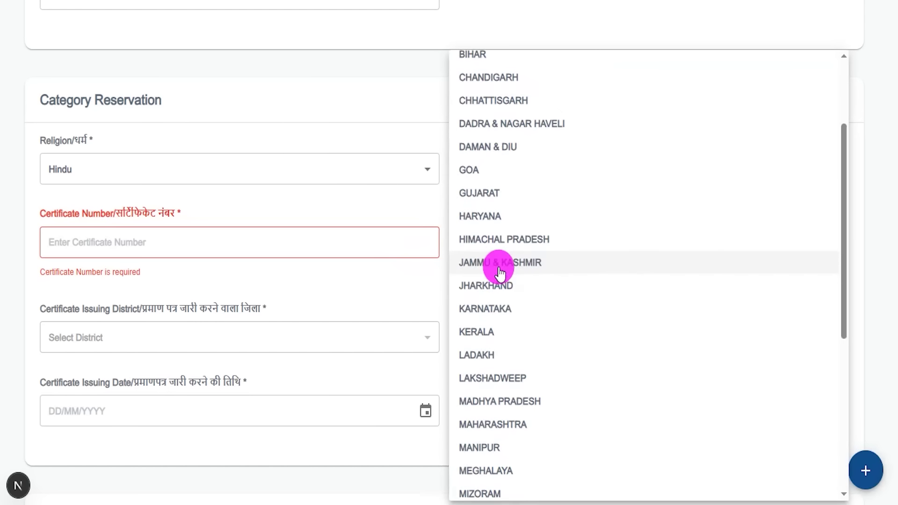
pyautogui.scroll(-7, 500, 271)
pyautogui.click(496, 459)
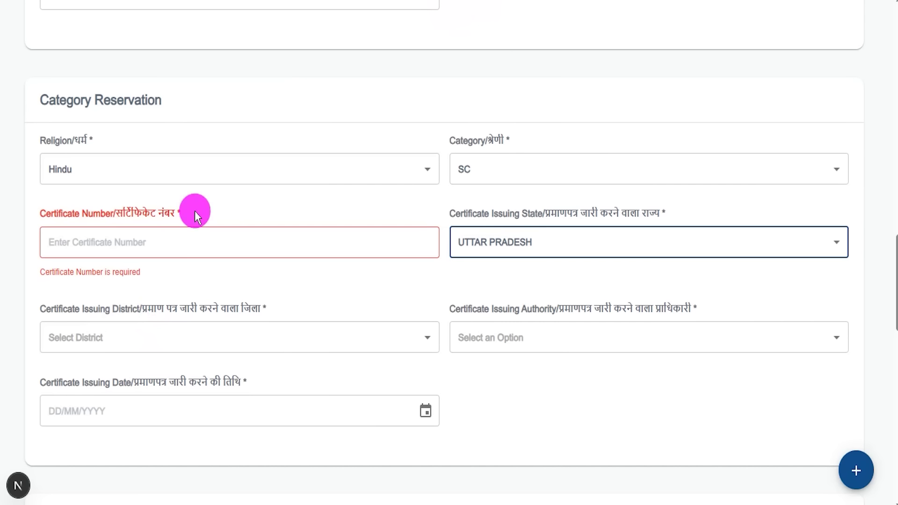
# - Set the Certificate Issuing District to Bareilly and the Issuing Authority to District Magistrate (DM), leaving the issuing date empty
pyautogui.click(114, 337)
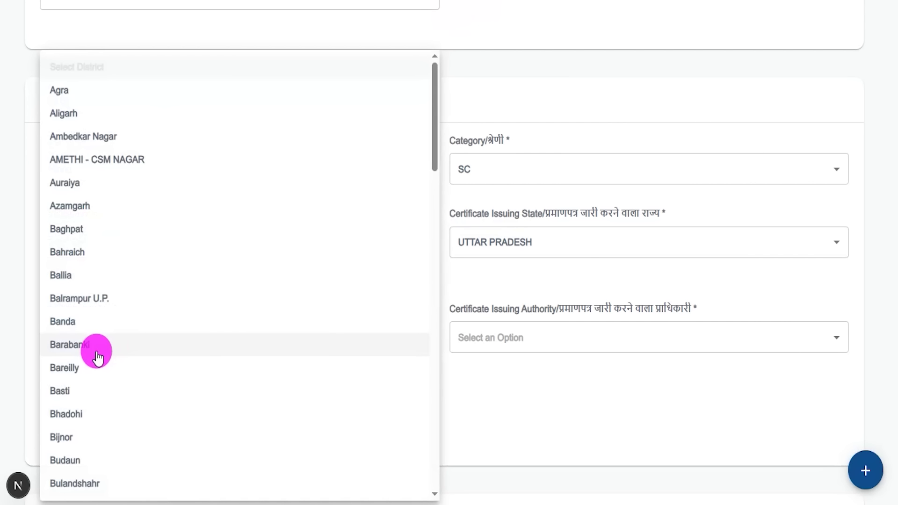
pyautogui.click(85, 369)
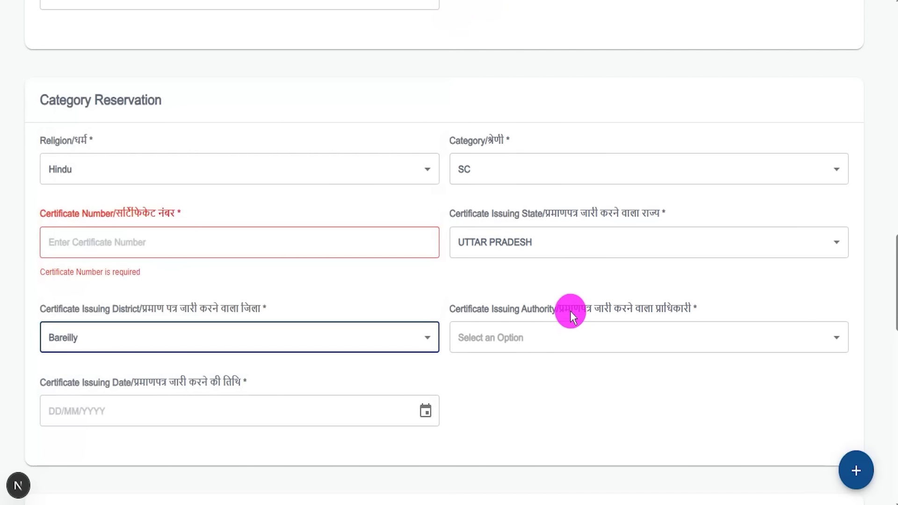
pyautogui.click(522, 340)
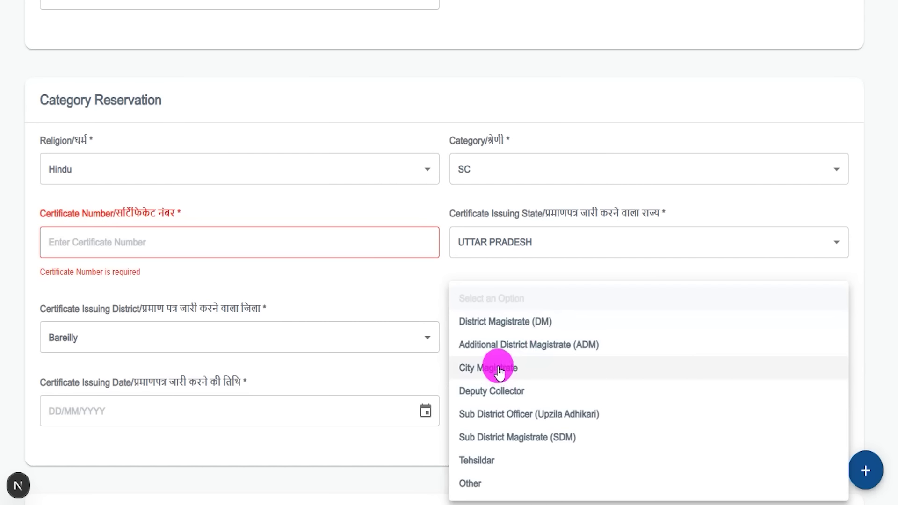
pyautogui.click(513, 323)
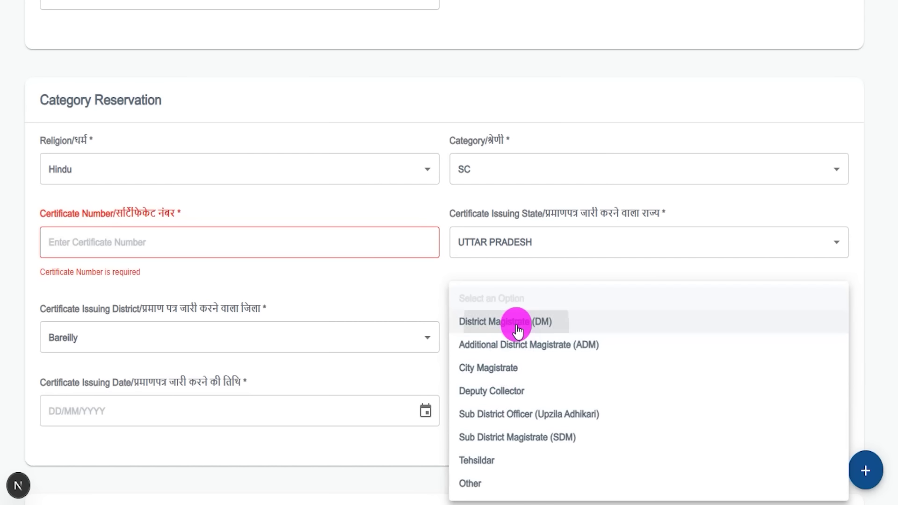
pyautogui.click(424, 413)
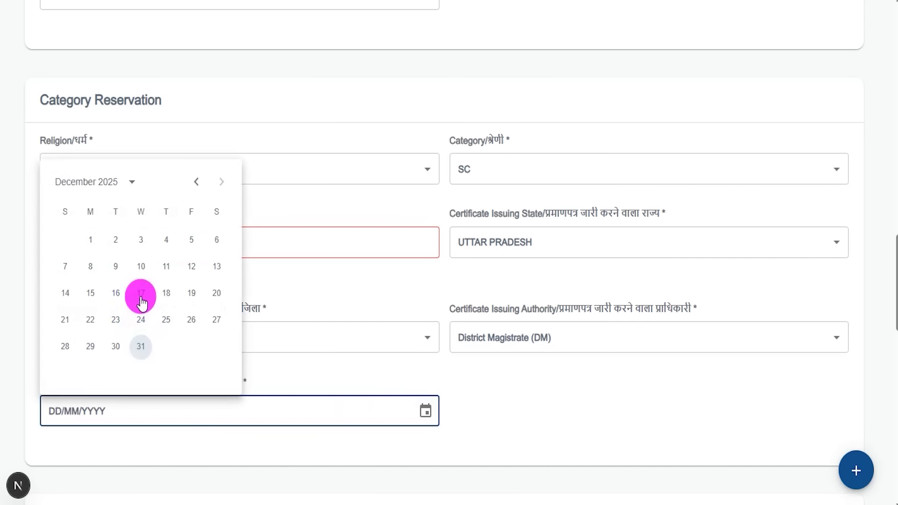
pyautogui.click(451, 400)
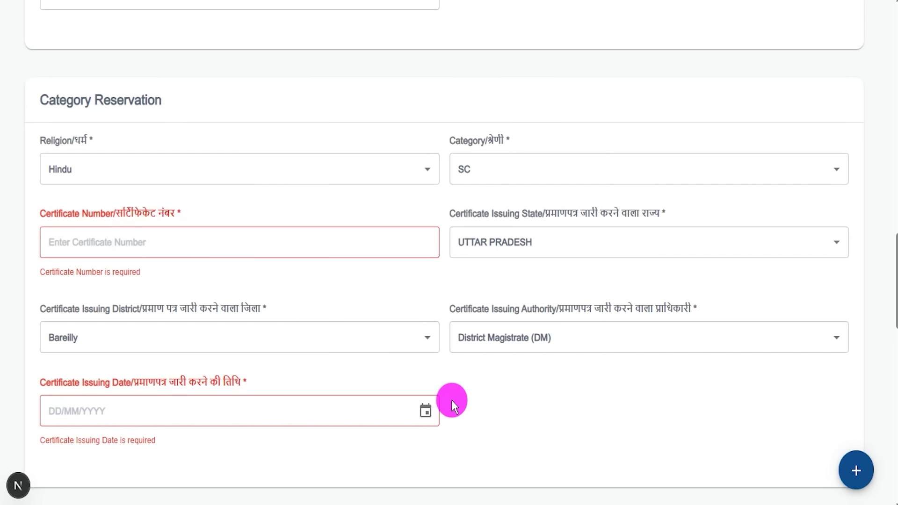
# - Set the Mode of Recruitment in Other Reservation Details to Direct entry(DE)
pyautogui.scroll(-5, 451, 400)
pyautogui.scroll(-3, 451, 400)
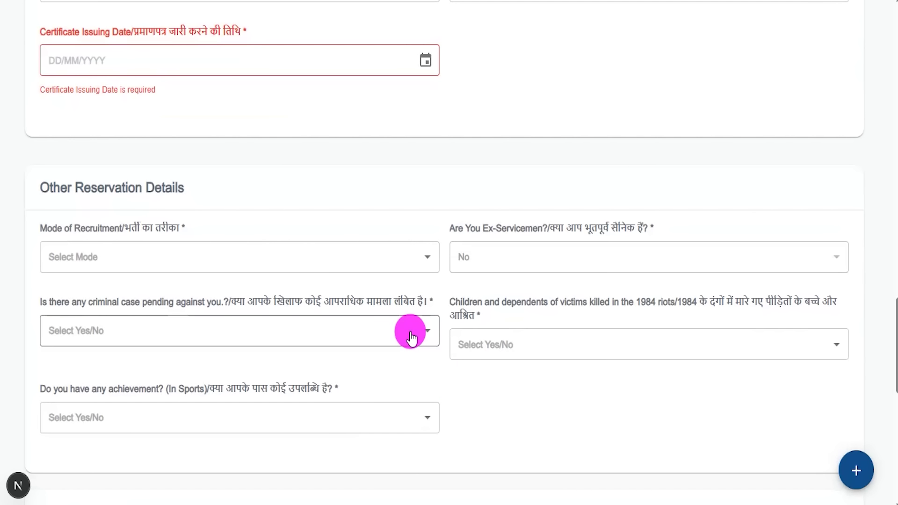
pyautogui.moveTo(85, 187); pyautogui.dragTo(125, 187)
pyautogui.scroll(-3, 110, 190)
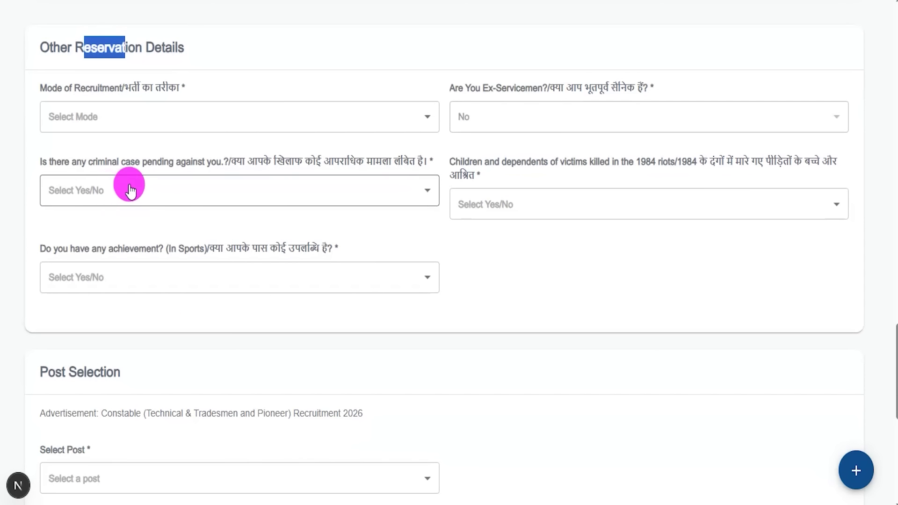
pyautogui.click(134, 115)
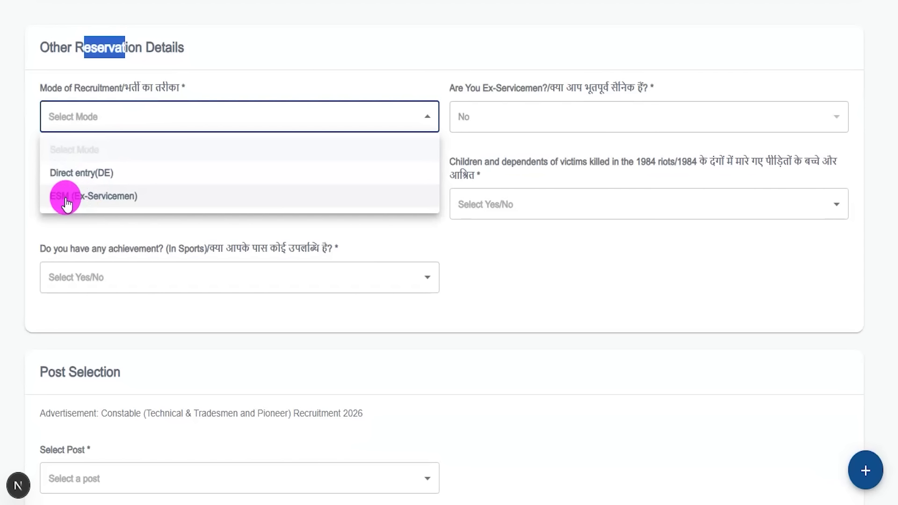
pyautogui.click(95, 173)
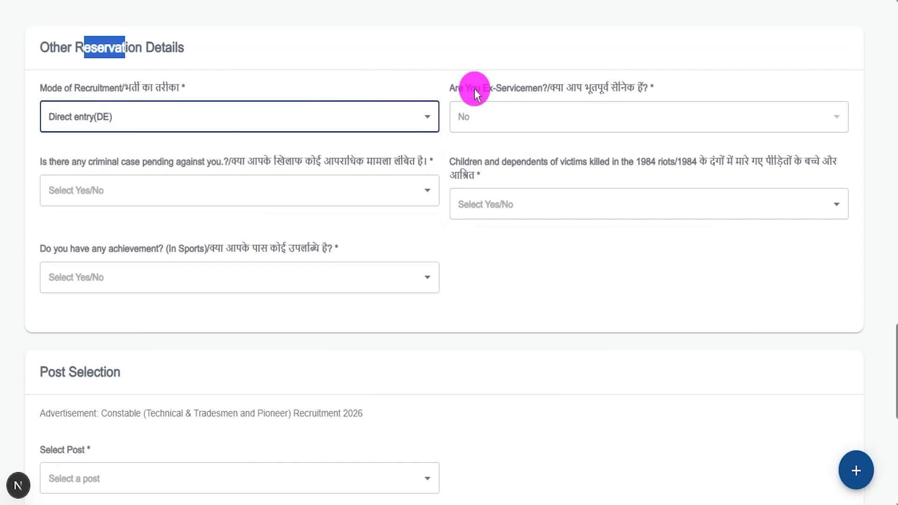
# - Switch the Mode of Recruitment to ESM (Ex-Servicemen) and go through its certificate number, joining date, discharge date and total service fields
pyautogui.click(164, 123)
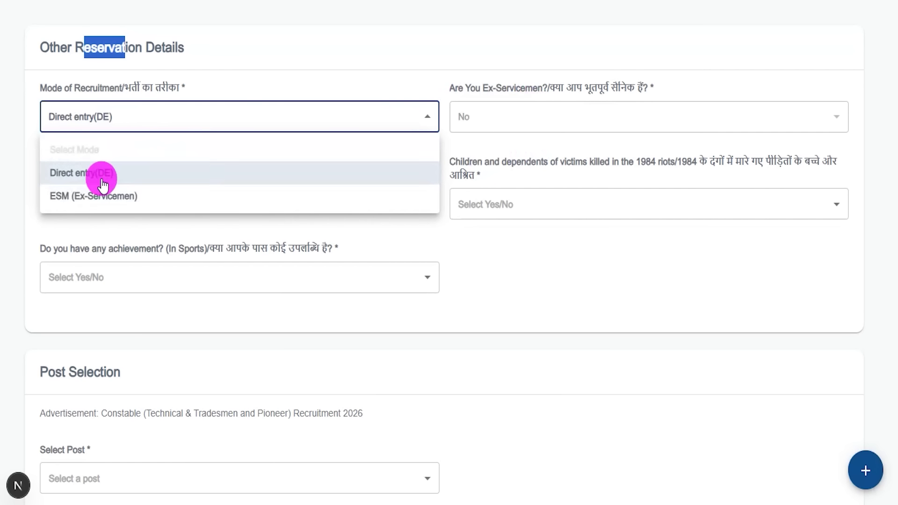
pyautogui.click(92, 203)
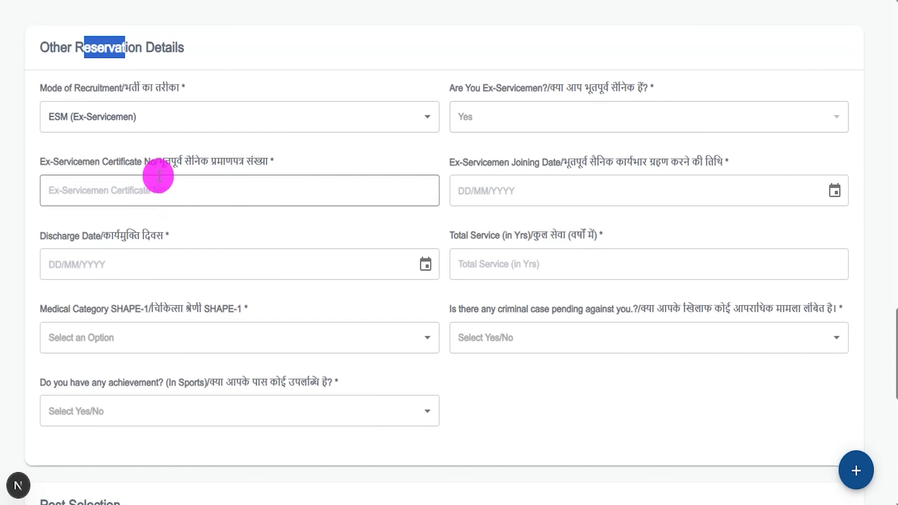
pyautogui.moveTo(85, 163); pyautogui.dragTo(138, 176)
pyautogui.click(117, 188)
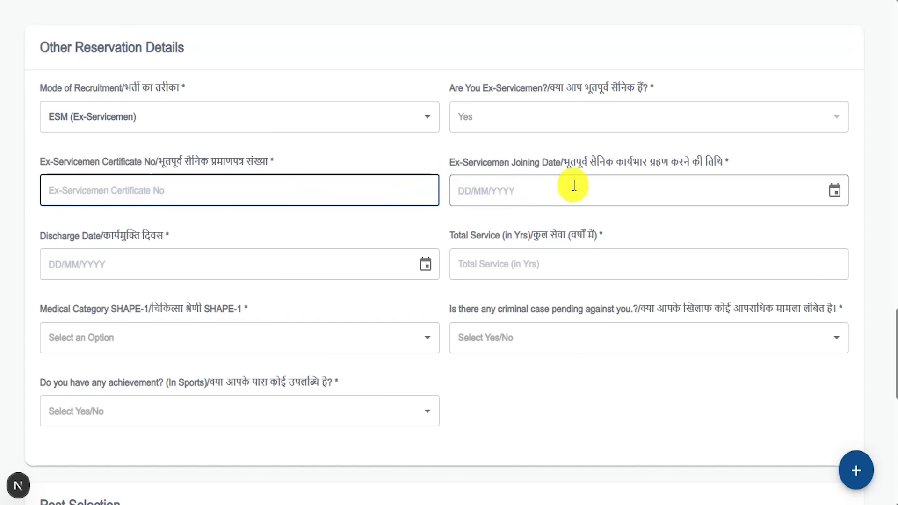
pyautogui.click(827, 191)
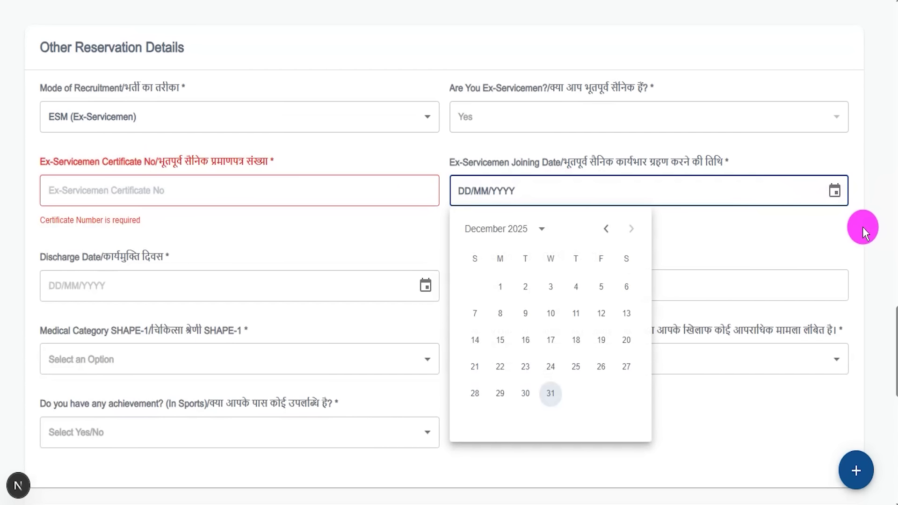
pyautogui.click(88, 284)
pyautogui.click(425, 291)
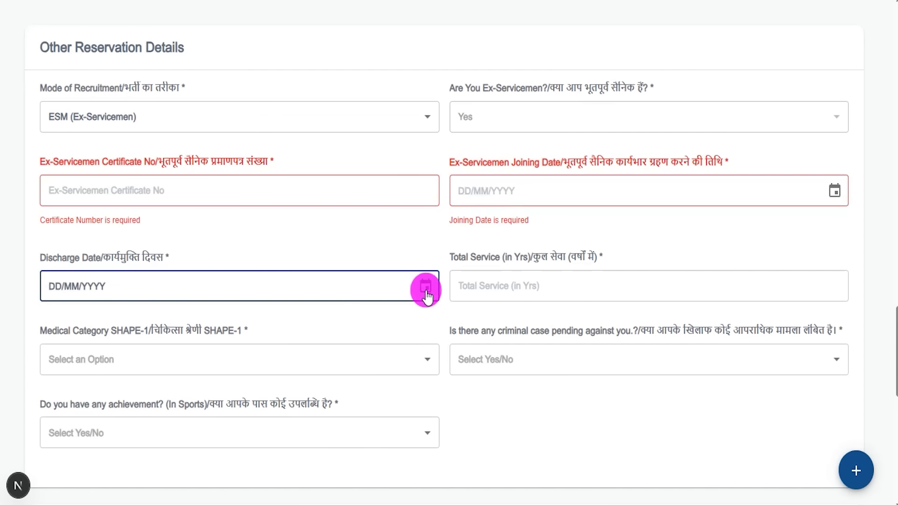
pyautogui.click(359, 257)
pyautogui.moveTo(471, 257); pyautogui.dragTo(541, 257)
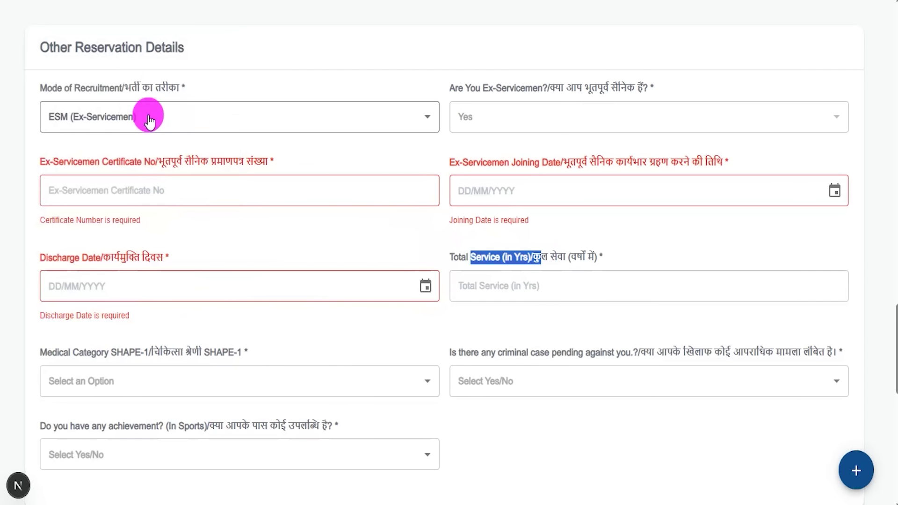
# - Return the Mode of Recruitment to Direct entry(DE) and answer No to the pending criminal case question
pyautogui.click(125, 120)
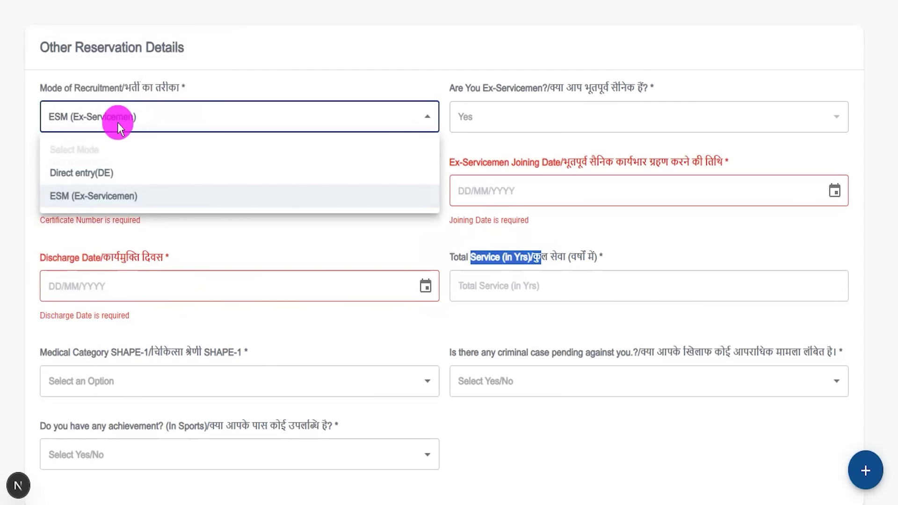
pyautogui.click(86, 174)
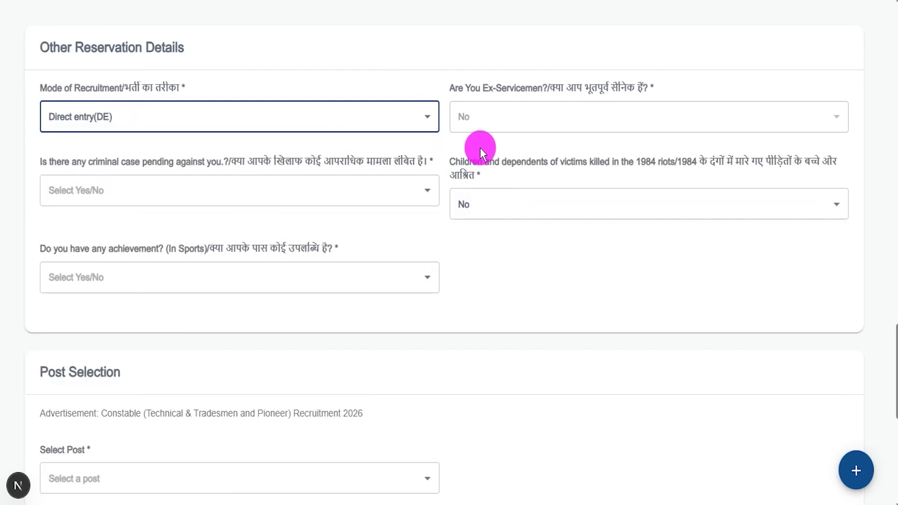
pyautogui.moveTo(251, 167); pyautogui.dragTo(265, 164)
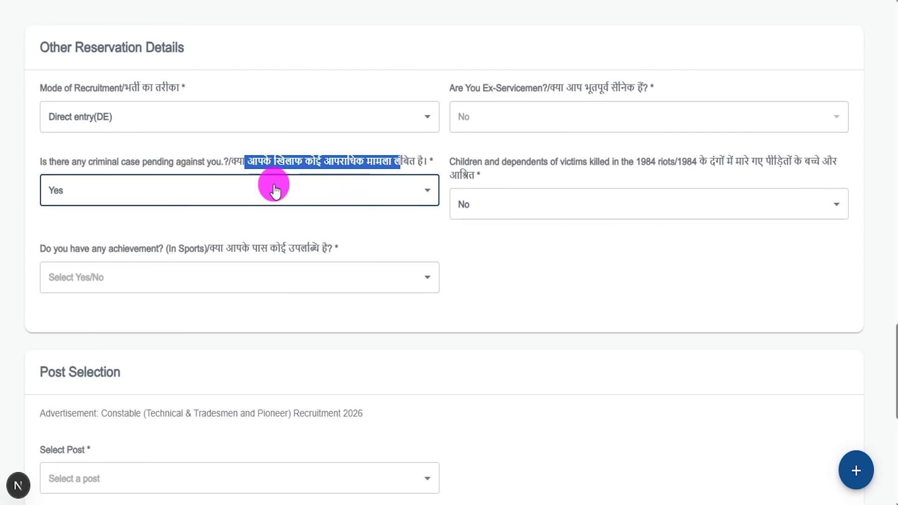
pyautogui.click(124, 190)
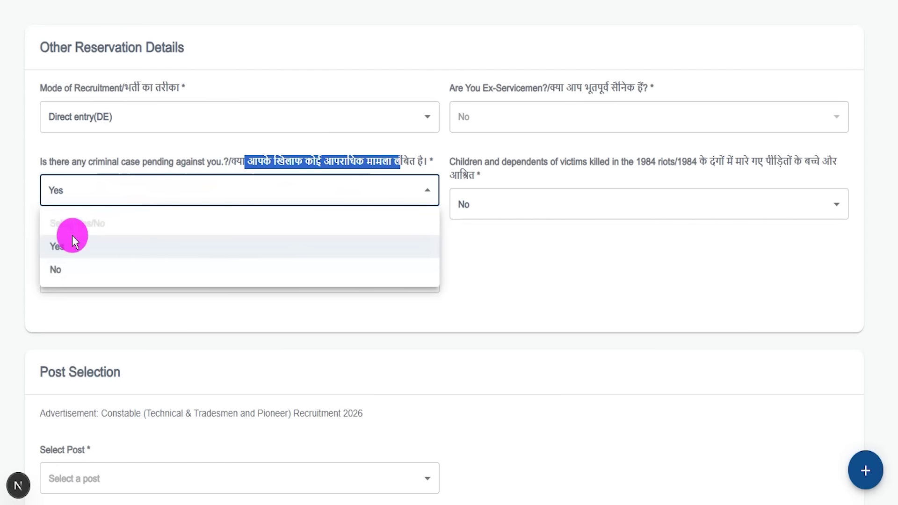
pyautogui.click(60, 266)
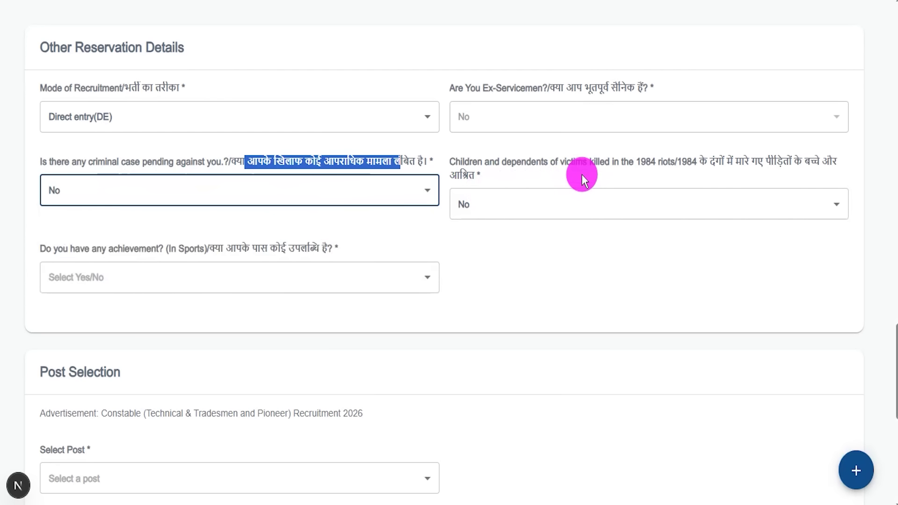
# - Try Yes for the question on children and dependents of 1984 riots victims and set the answer to No
pyautogui.click(643, 164)
pyautogui.moveTo(723, 162); pyautogui.dragTo(729, 162)
pyautogui.click(503, 201)
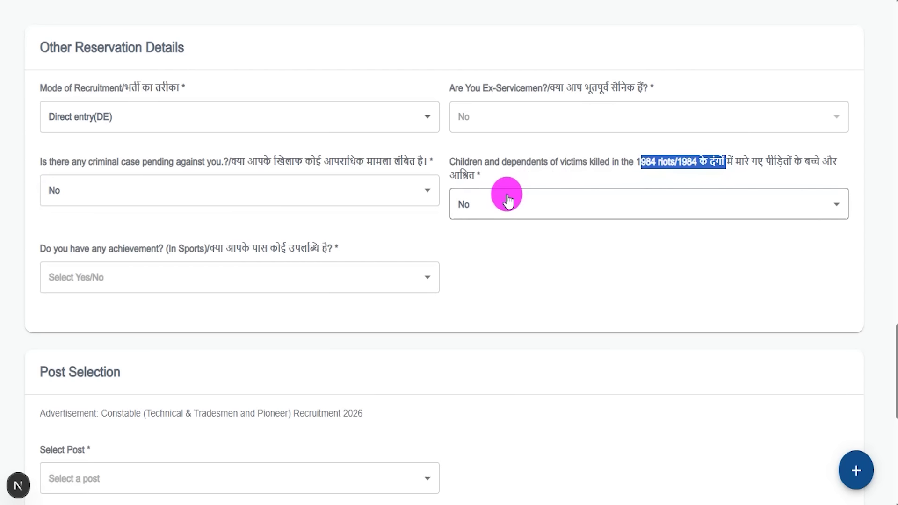
pyautogui.click(482, 260)
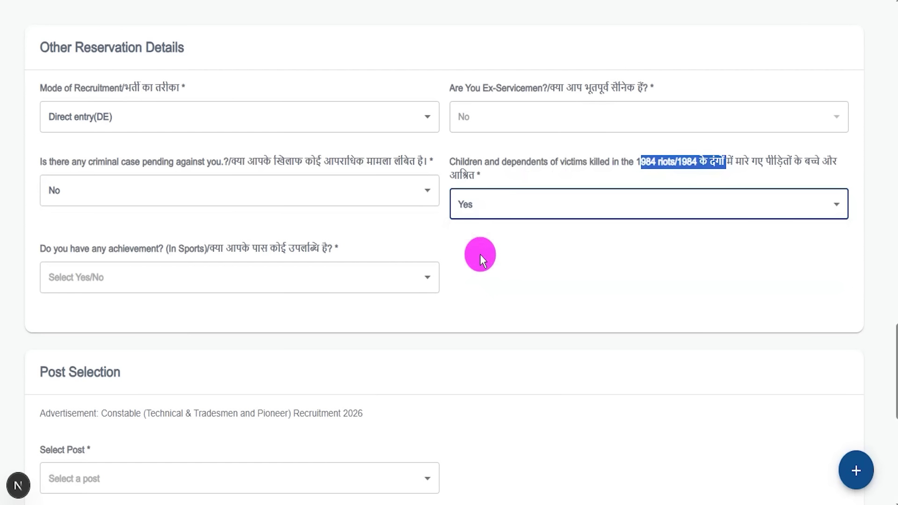
pyautogui.click(492, 210)
pyautogui.click(468, 280)
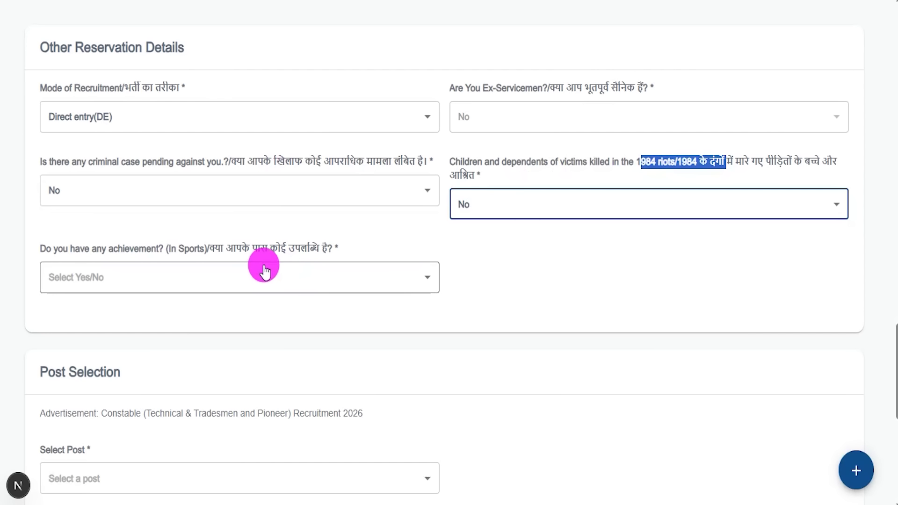
# - Answer Yes to the sports achievement question to view its Details field, and change the answer to No
pyautogui.moveTo(168, 248); pyautogui.dragTo(188, 248)
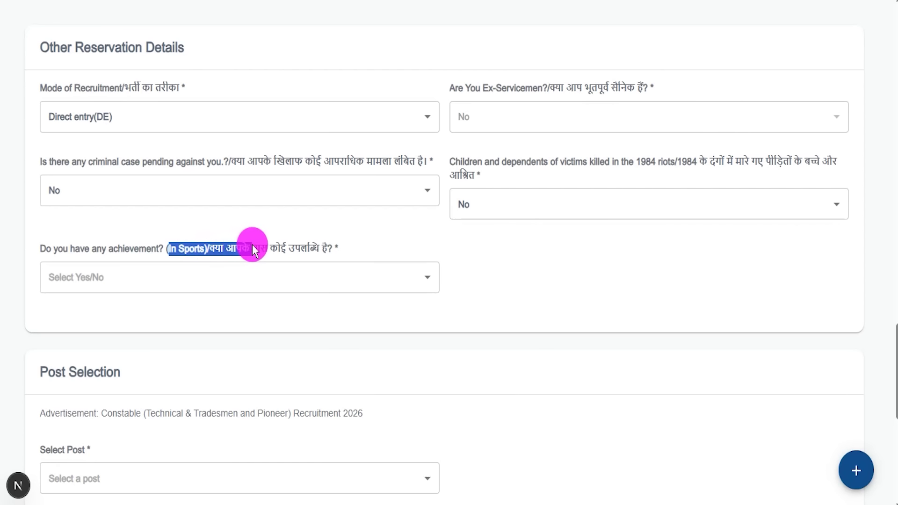
pyautogui.click(126, 291)
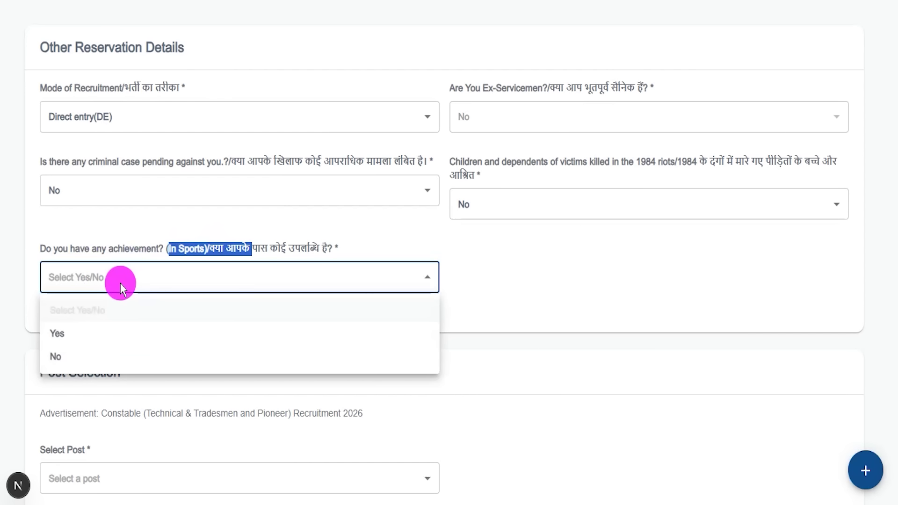
pyautogui.click(64, 333)
pyautogui.click(494, 273)
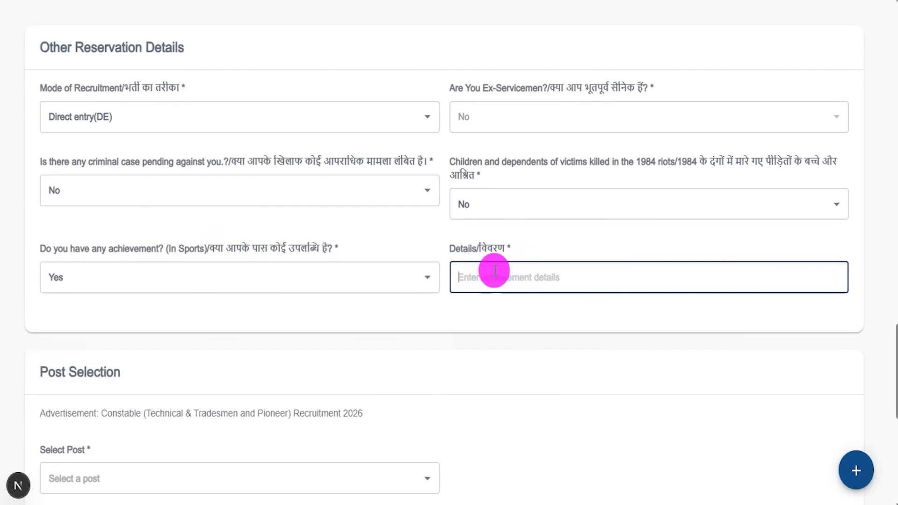
pyautogui.click(103, 277)
pyautogui.click(56, 355)
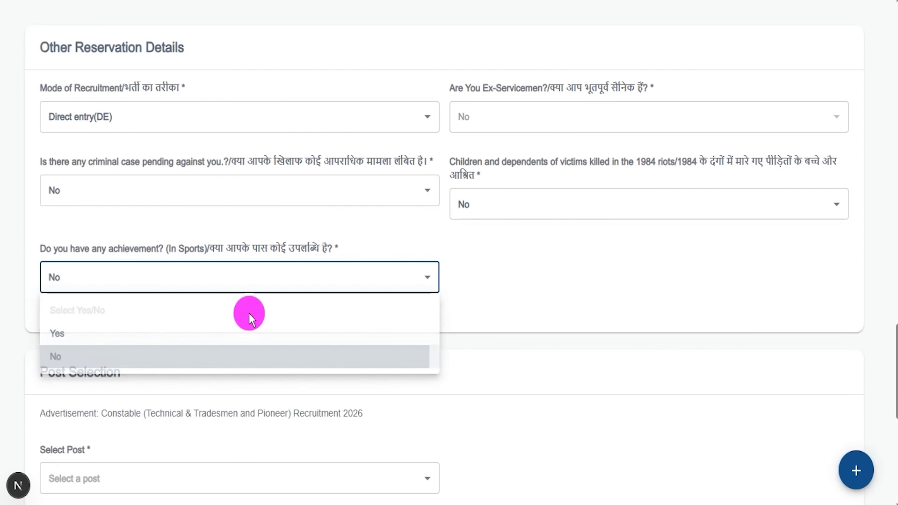
pyautogui.click(442, 347)
pyautogui.scroll(-2, 449, 347)
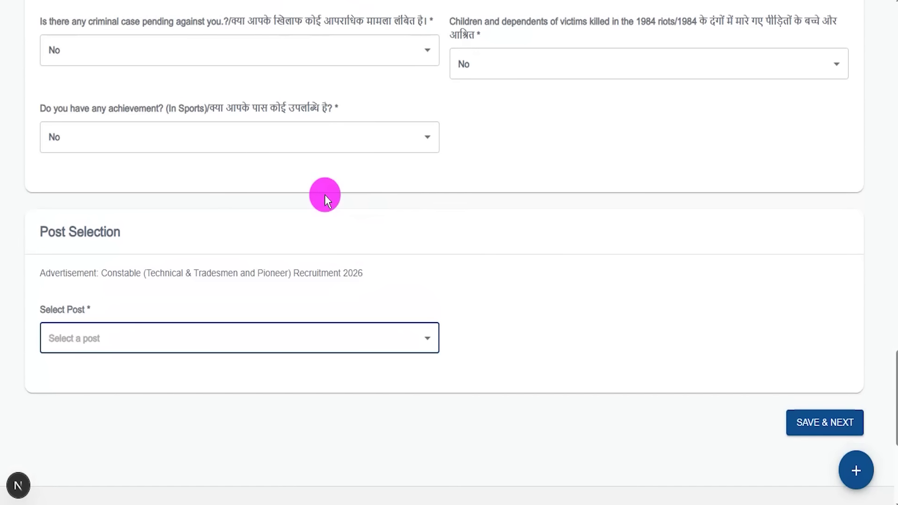
# - Choose Carpenter (MALE) as the post, save the personal details and continue to the Address Details stage
pyautogui.scroll(-1, 324, 195)
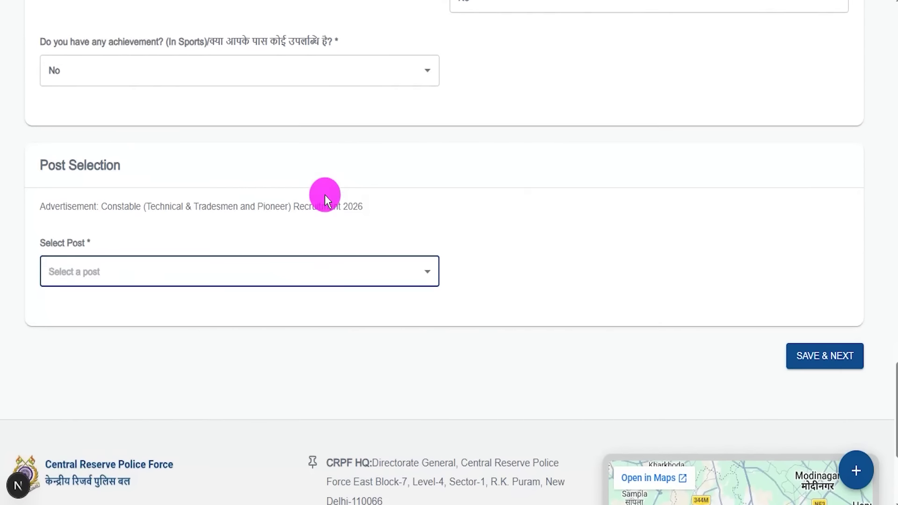
pyautogui.scroll(-3, 142, 172)
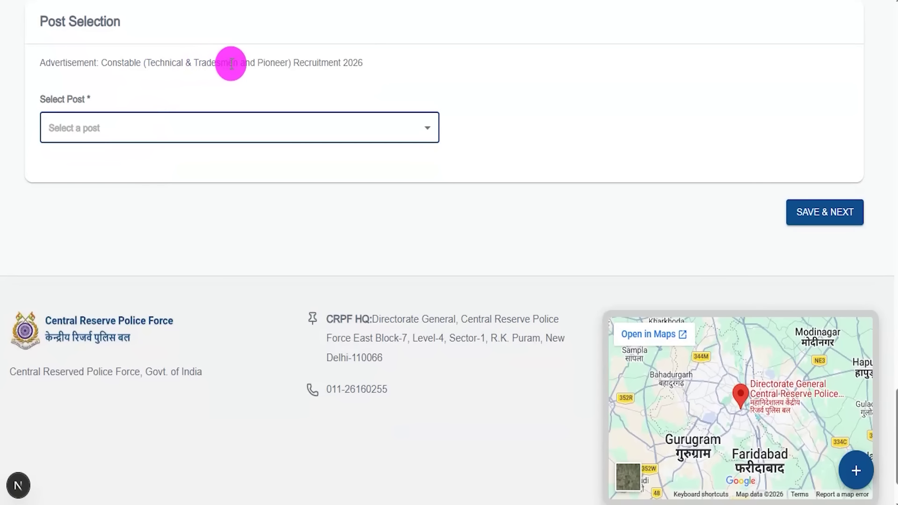
pyautogui.click(135, 131)
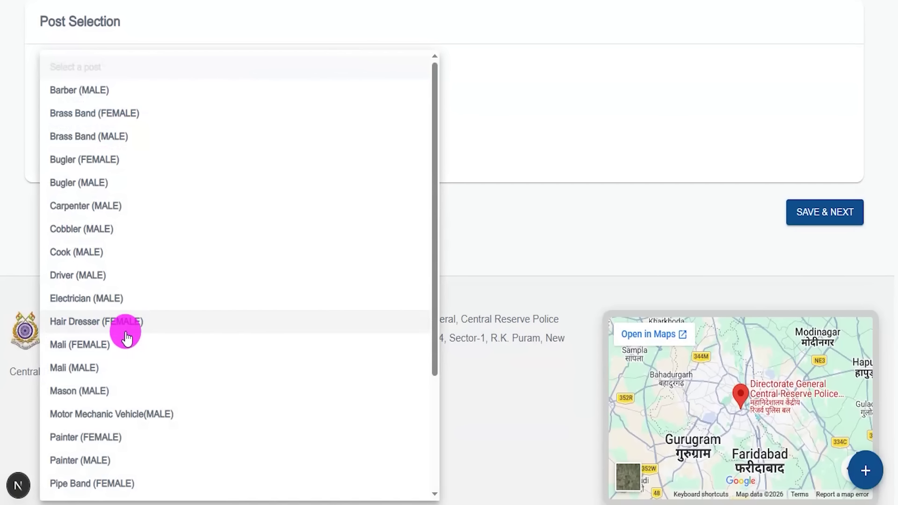
pyautogui.click(82, 205)
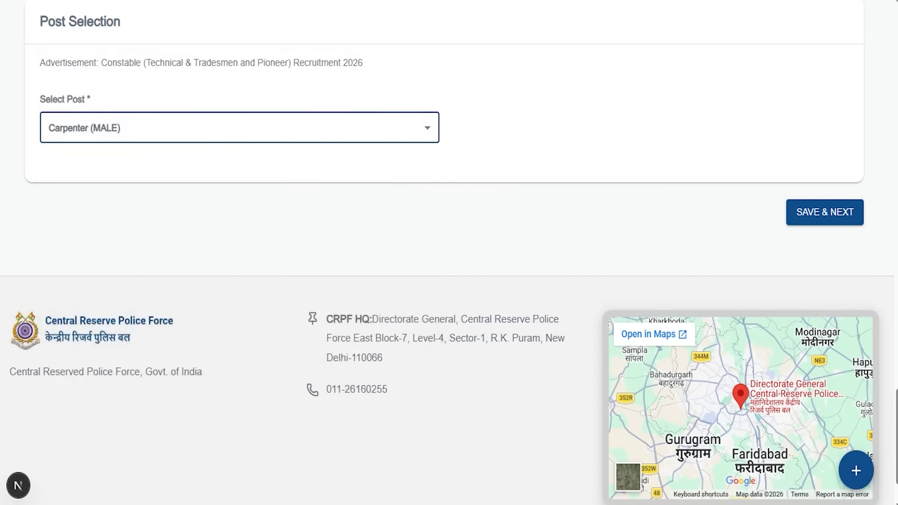
pyautogui.moveTo(758, 181)
pyautogui.mouseDown()
pyautogui.moveTo(810, 200)
pyautogui.moveTo(885, 247)
pyautogui.mouseUp()
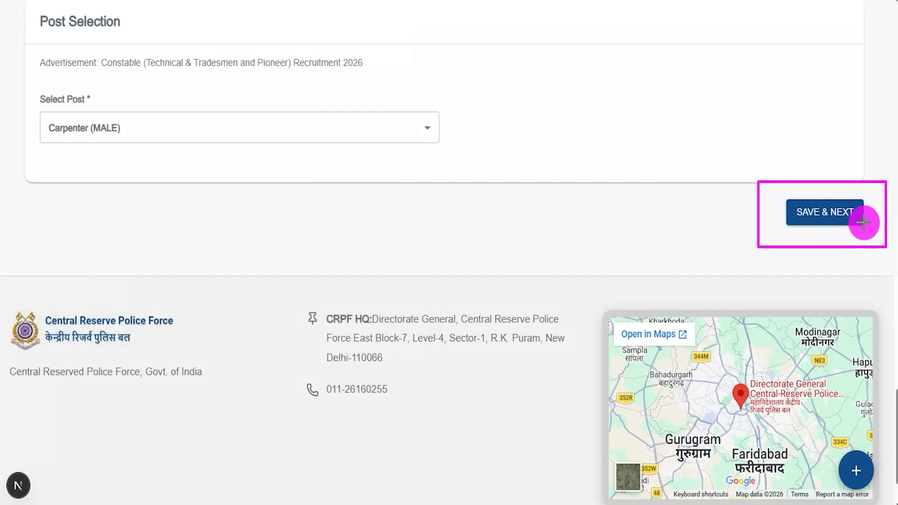
pyautogui.click(860, 219)
pyautogui.moveTo(276, 106); pyautogui.dragTo(307, 60)
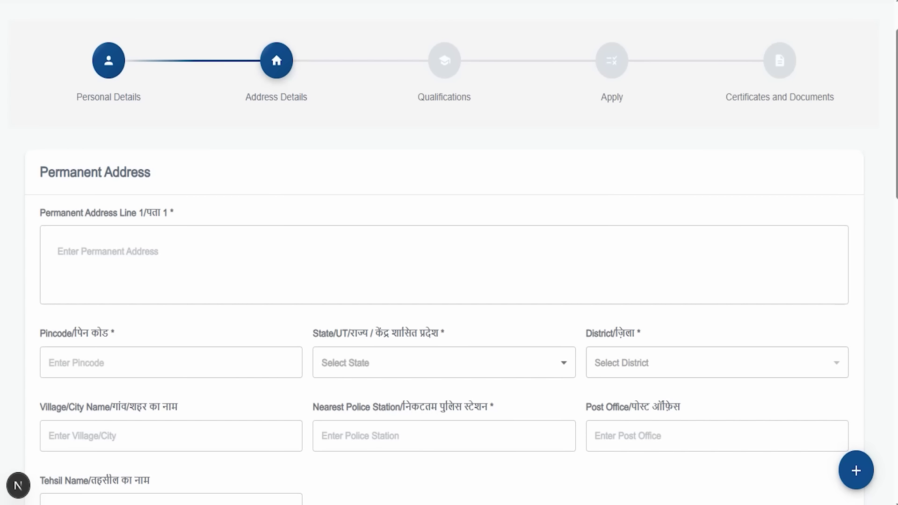
# - Go through the Permanent Address fields, including address line, pincode, state, district, village/city, police station, post office and tehsil
pyautogui.moveTo(41, 172); pyautogui.dragTo(136, 168)
pyautogui.click(114, 251)
pyautogui.scroll(-3, 164, 250)
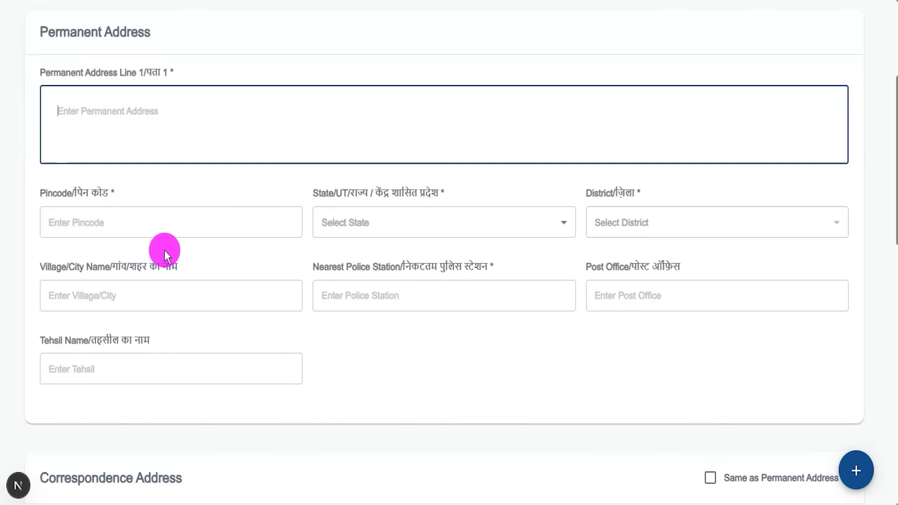
pyautogui.click(164, 229)
pyautogui.click(382, 244)
pyautogui.click(641, 248)
pyautogui.click(165, 340)
pyautogui.click(397, 378)
pyautogui.scroll(-6, 397, 378)
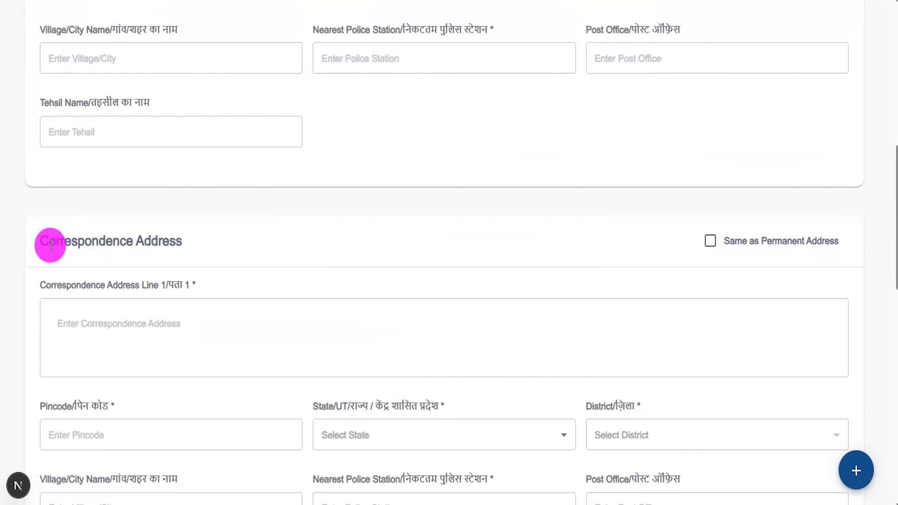
# - Examine the Correspondence Address fields and compare them with the Permanent Address section, through to the end of the page
pyautogui.moveTo(51, 245); pyautogui.dragTo(199, 254)
pyautogui.click(229, 321)
pyautogui.scroll(-5, 429, 320)
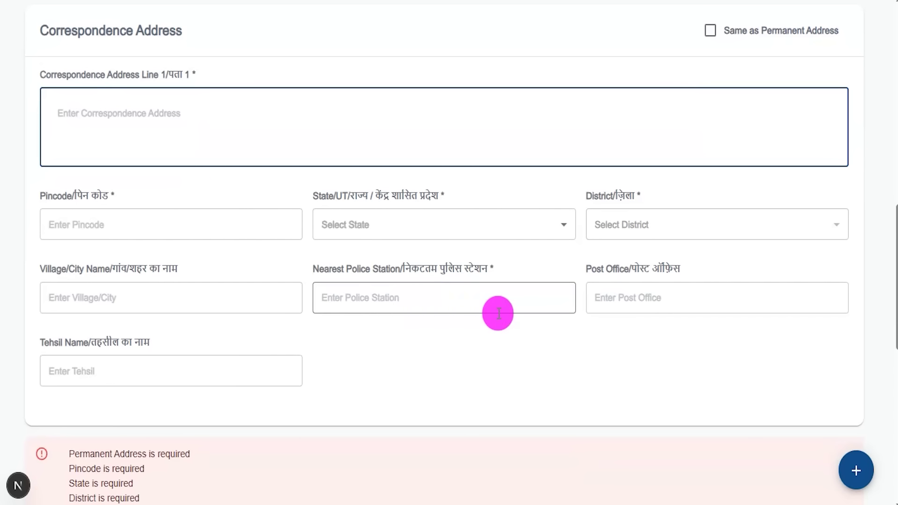
pyautogui.scroll(5, 461, 309)
pyautogui.moveTo(99, 241); pyautogui.dragTo(154, 240)
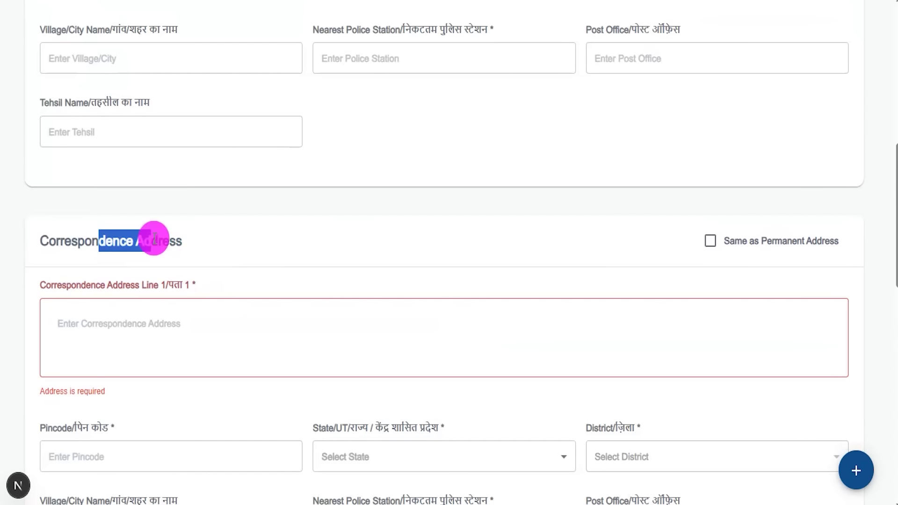
pyautogui.scroll(8, 424, 270)
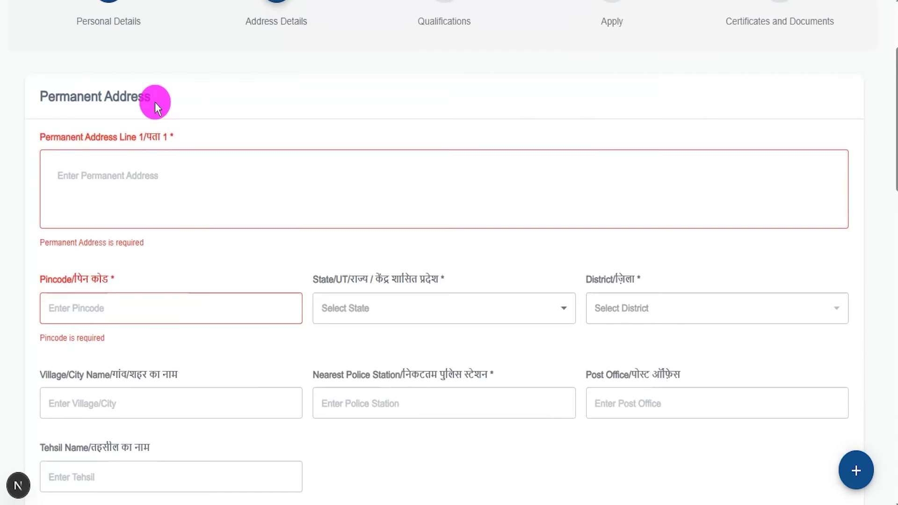
pyautogui.moveTo(69, 99); pyautogui.dragTo(130, 101)
pyautogui.scroll(-5, 573, 292)
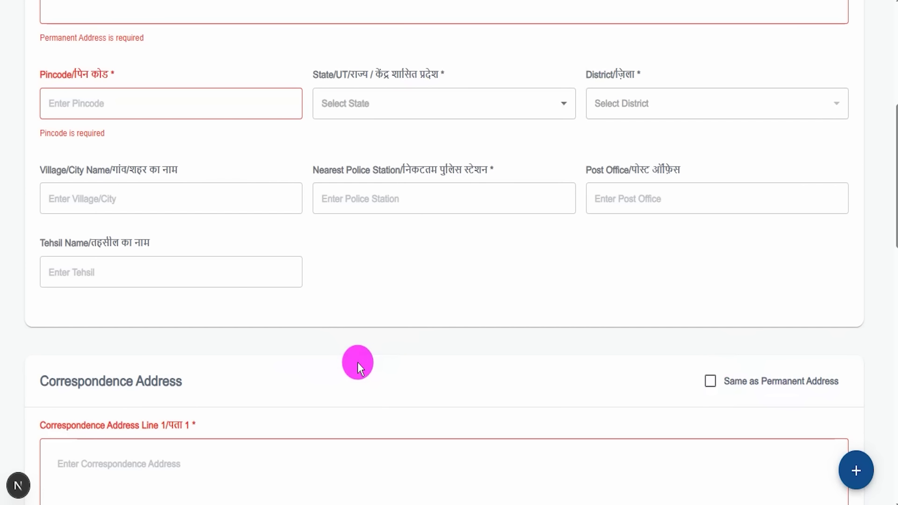
pyautogui.scroll(3, 358, 363)
pyautogui.scroll(-9, 240, 327)
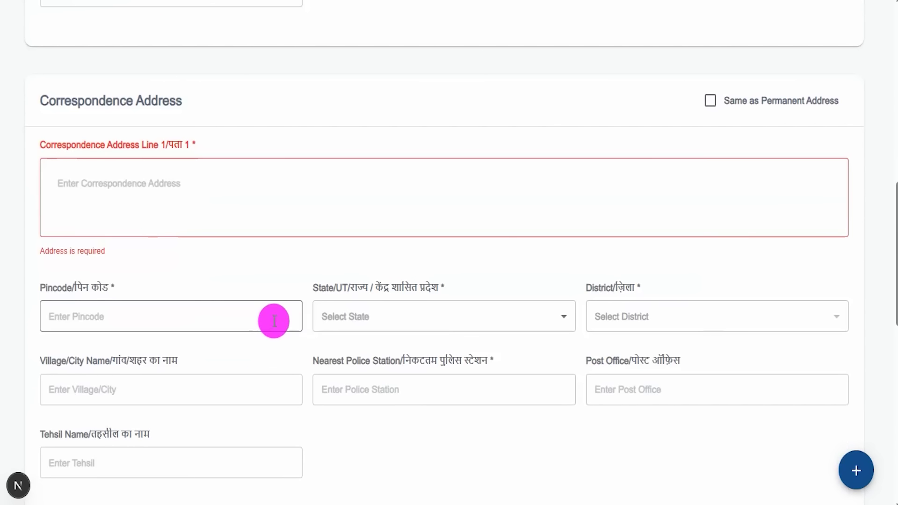
pyautogui.scroll(-9, 377, 356)
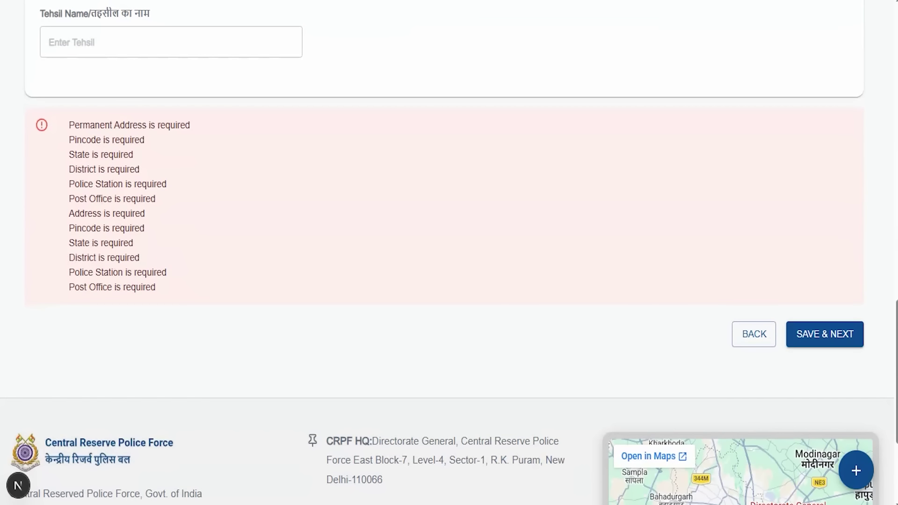
# - Save the address details and continue to the Qualifications stage
pyautogui.moveTo(882, 130); pyautogui.dragTo(835, 311)
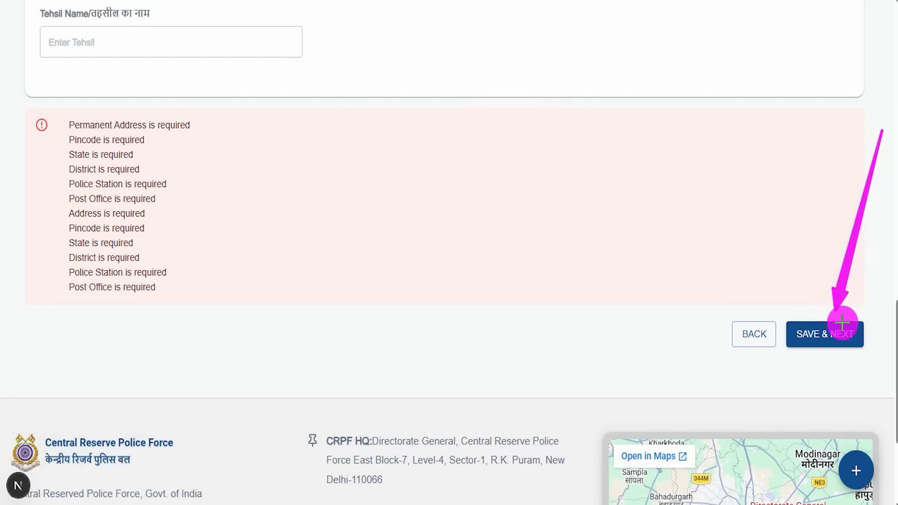
pyautogui.click(842, 323)
pyautogui.moveTo(448, 114); pyautogui.dragTo(476, 79)
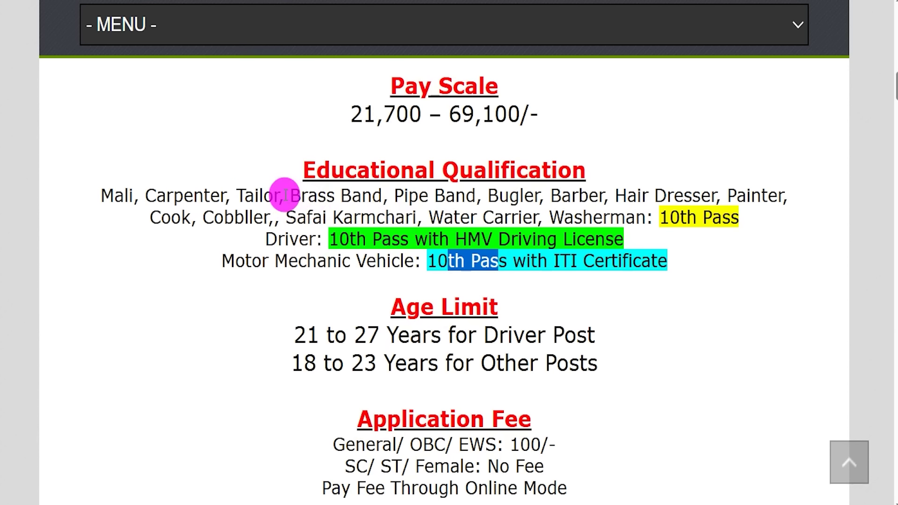
# - Switch to the recruitment notice page and read the educational qualification required for the trades, Driver and Motor Mechanic Vehicle posts
pyautogui.moveTo(113, 196); pyautogui.dragTo(646, 217)
pyautogui.click(254, 222)
pyautogui.moveTo(273, 241); pyautogui.dragTo(570, 238)
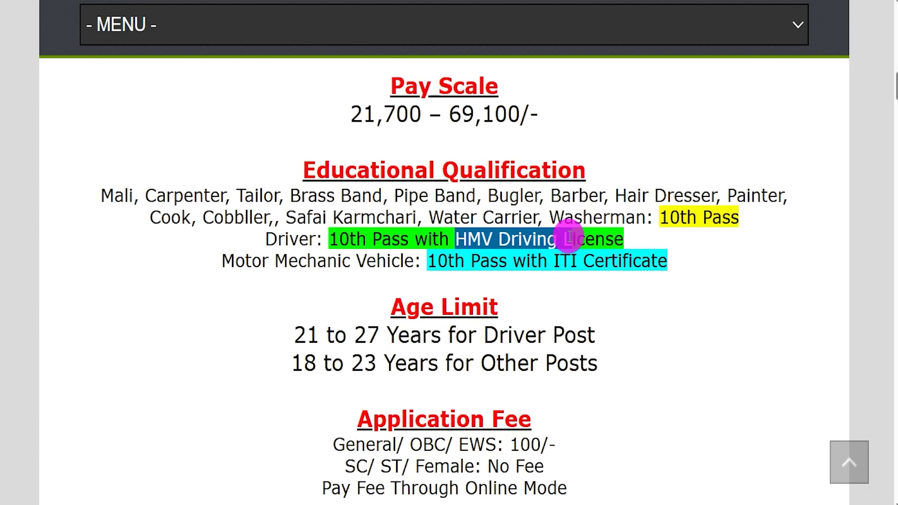
pyautogui.moveTo(243, 260); pyautogui.dragTo(639, 262)
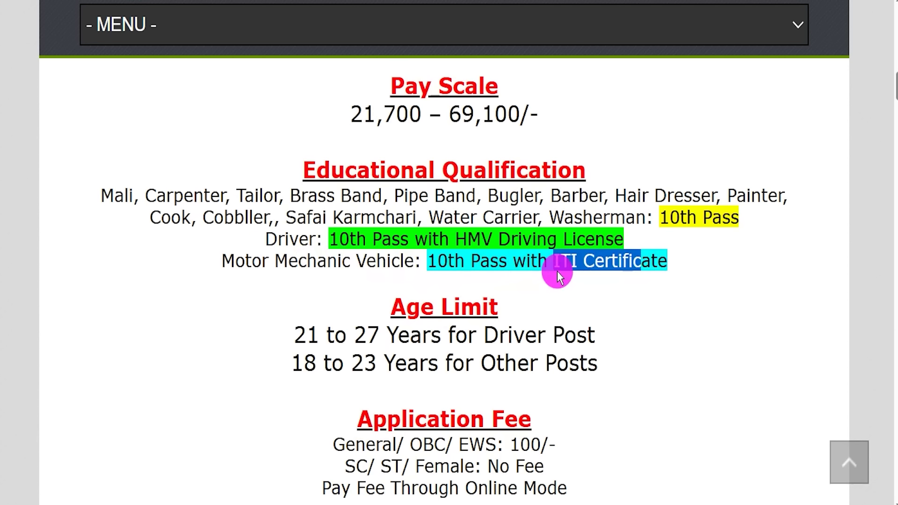
pyautogui.moveTo(252, 260); pyautogui.dragTo(326, 262)
pyautogui.moveTo(102, 196); pyautogui.dragTo(703, 219)
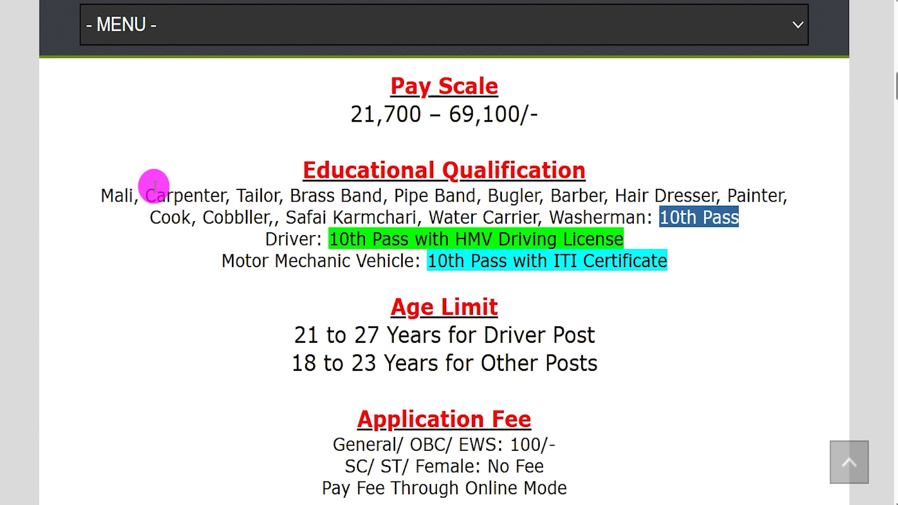
pyautogui.moveTo(101, 195); pyautogui.dragTo(634, 217)
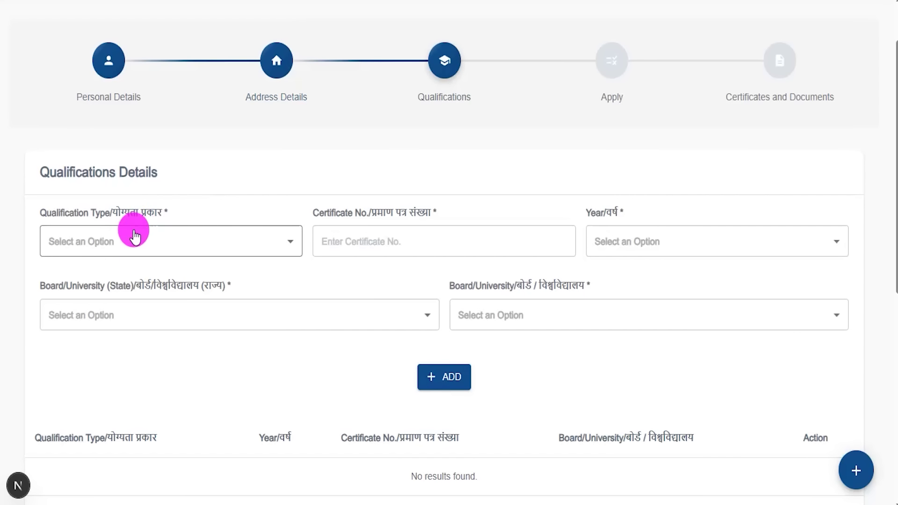
# - In the registration form's Qualifications Details, set the qualification type to SSC/Matric/High School and the year to 2017
pyautogui.click(116, 241)
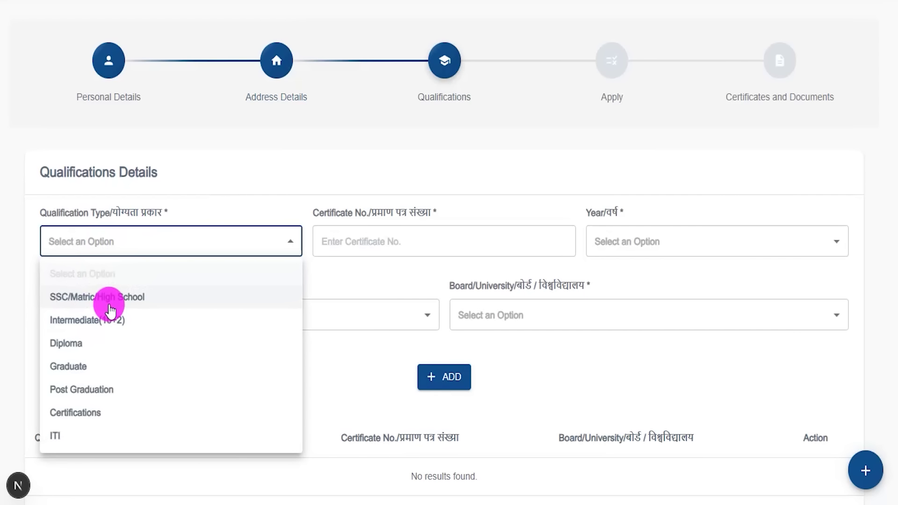
pyautogui.click(107, 300)
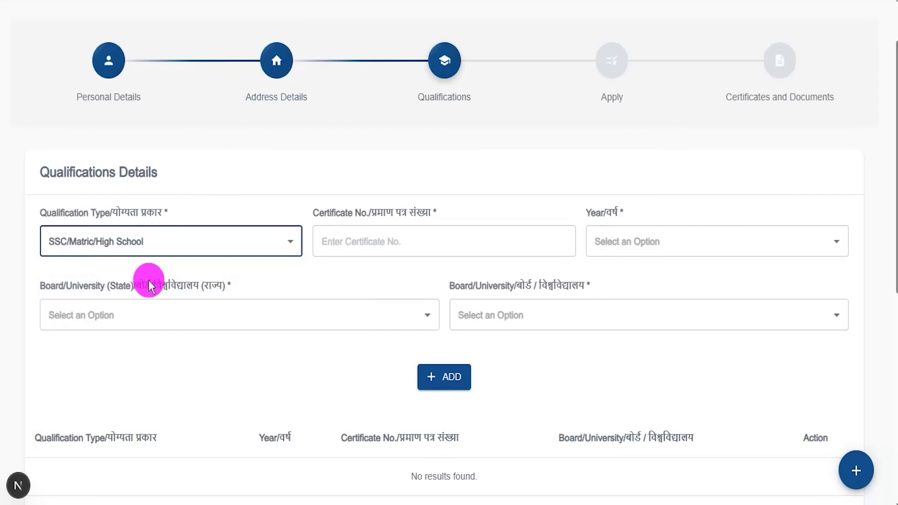
pyautogui.click(197, 241)
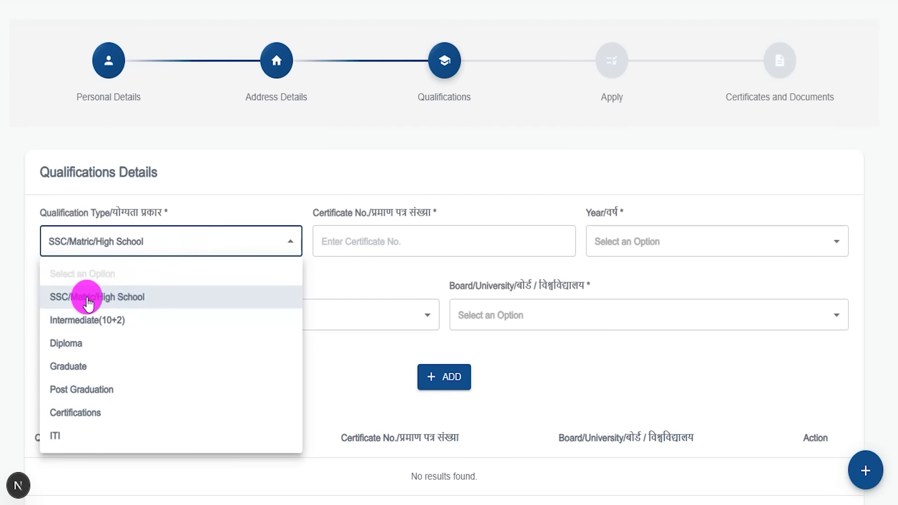
pyautogui.click(87, 303)
pyautogui.click(346, 216)
pyautogui.moveTo(346, 216)
pyautogui.mouseDown()
pyautogui.moveTo(403, 208)
pyautogui.moveTo(417, 172)
pyautogui.mouseUp()
pyautogui.click(375, 235)
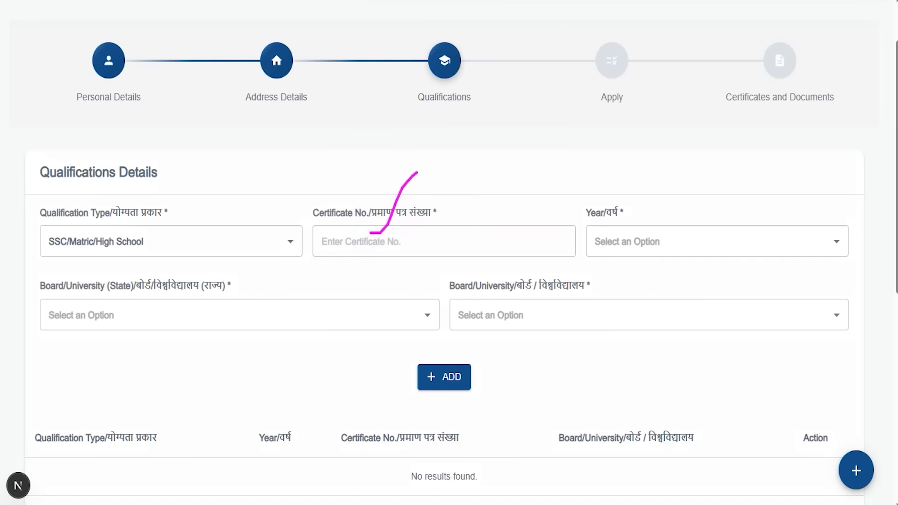
pyautogui.click(658, 243)
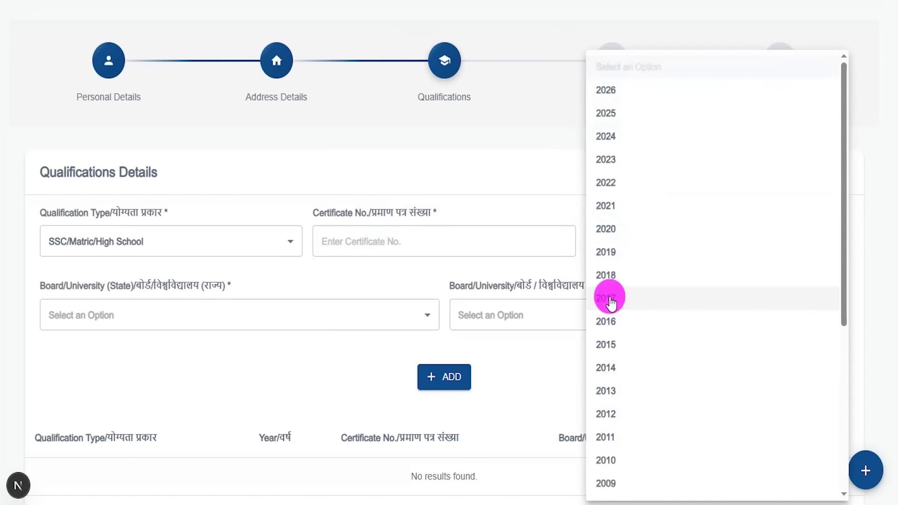
pyautogui.click(608, 297)
# - Set the Board/University state to UTTAR PRADESH and the Board/University to CBSE
pyautogui.click(263, 321)
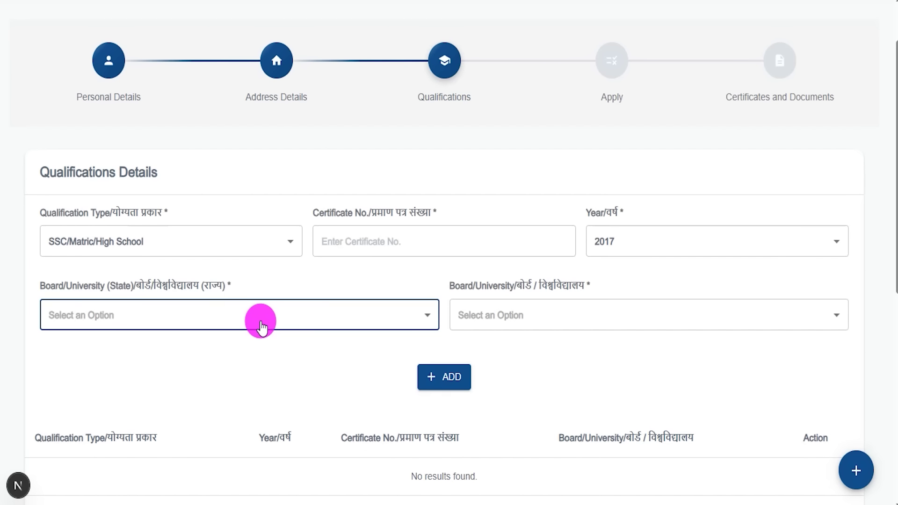
pyautogui.click(209, 317)
pyautogui.scroll(-6, 207, 311)
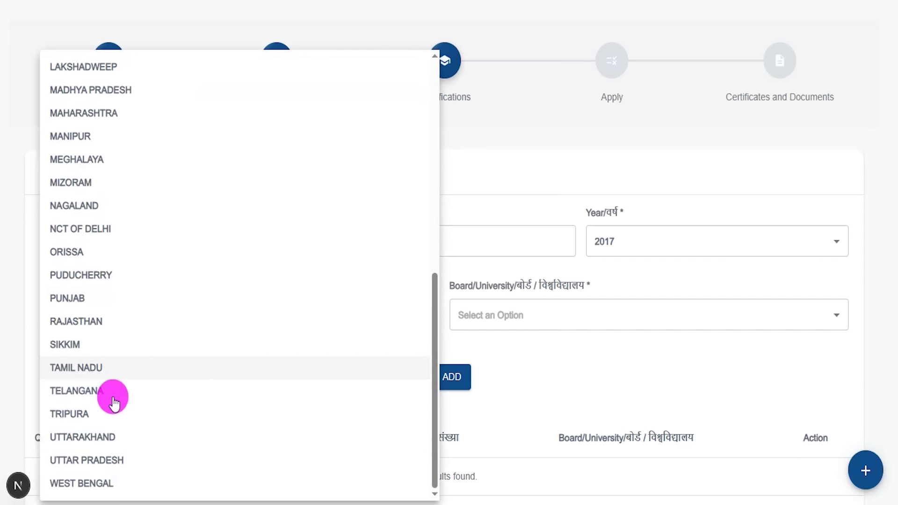
pyautogui.click(96, 460)
pyautogui.click(548, 321)
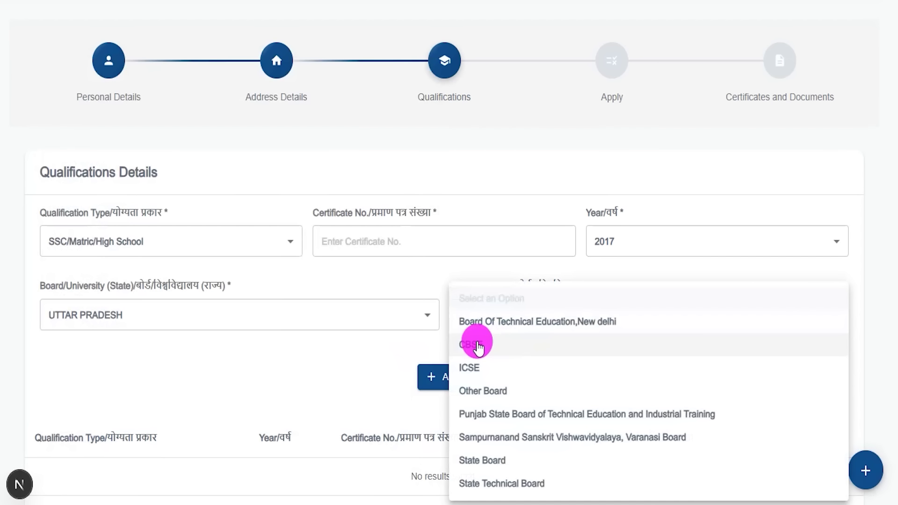
pyautogui.click(478, 346)
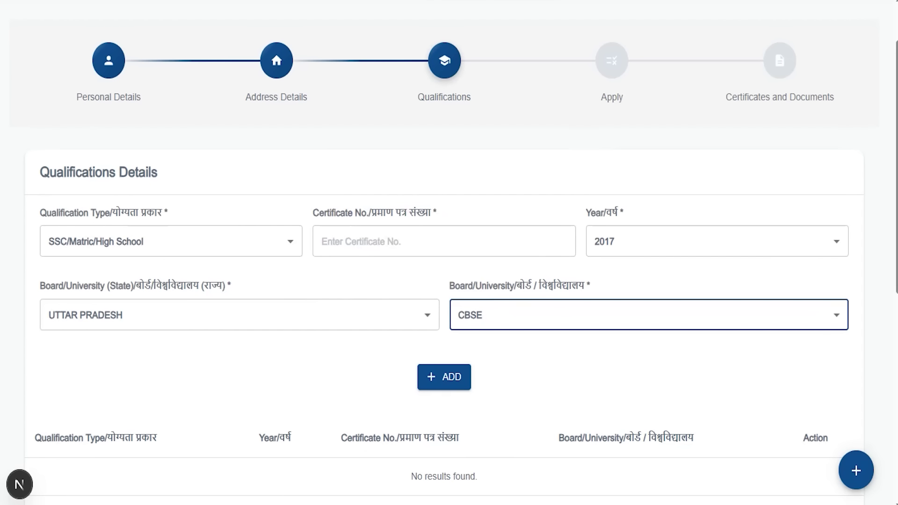
pyautogui.moveTo(375, 348)
pyautogui.mouseDown()
pyautogui.moveTo(495, 387)
pyautogui.moveTo(502, 405)
pyautogui.mouseUp()
pyautogui.moveTo(312, 288); pyautogui.dragTo(358, 230)
pyautogui.moveTo(216, 457); pyautogui.dragTo(180, 458)
pyautogui.moveTo(305, 474); pyautogui.dragTo(382, 474)
pyautogui.moveTo(498, 473); pyautogui.dragTo(514, 473)
pyautogui.moveTo(609, 473); pyautogui.dragTo(628, 473)
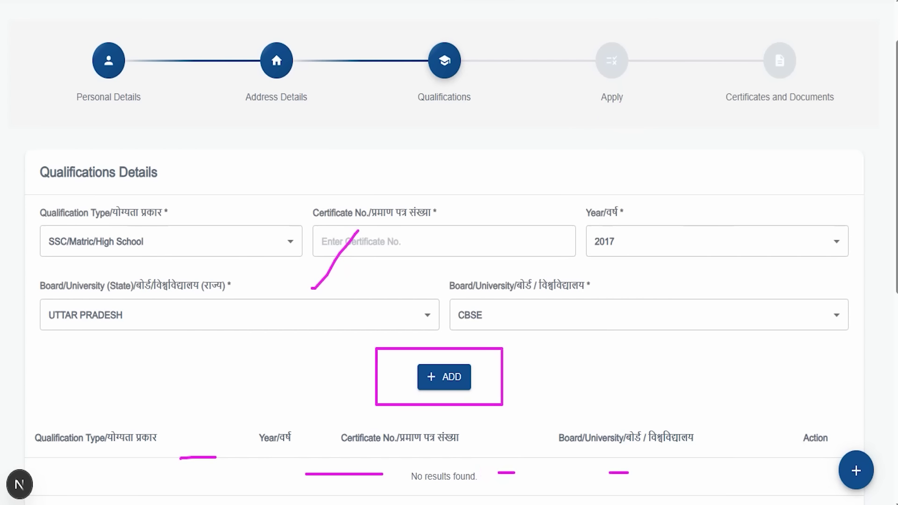
pyautogui.press('Escape')
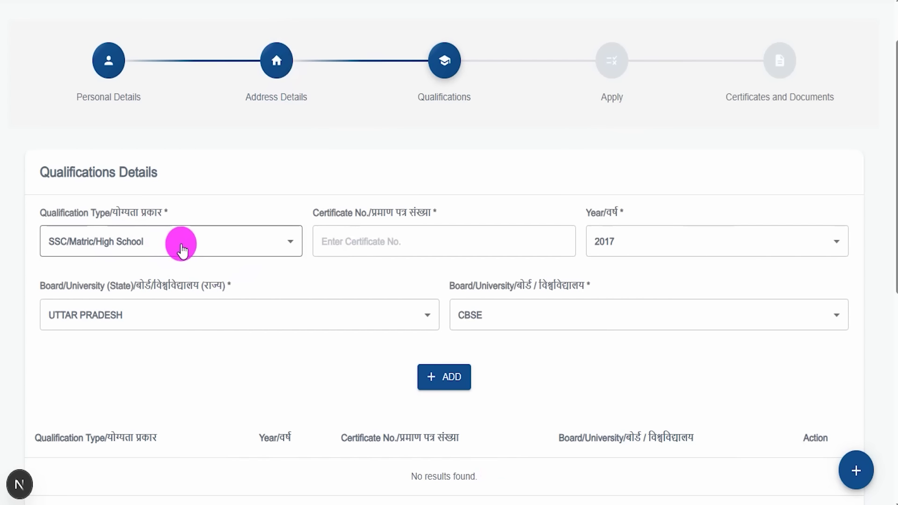
# - Review the available qualification types and change the Qualification Type to ITI
pyautogui.click(180, 242)
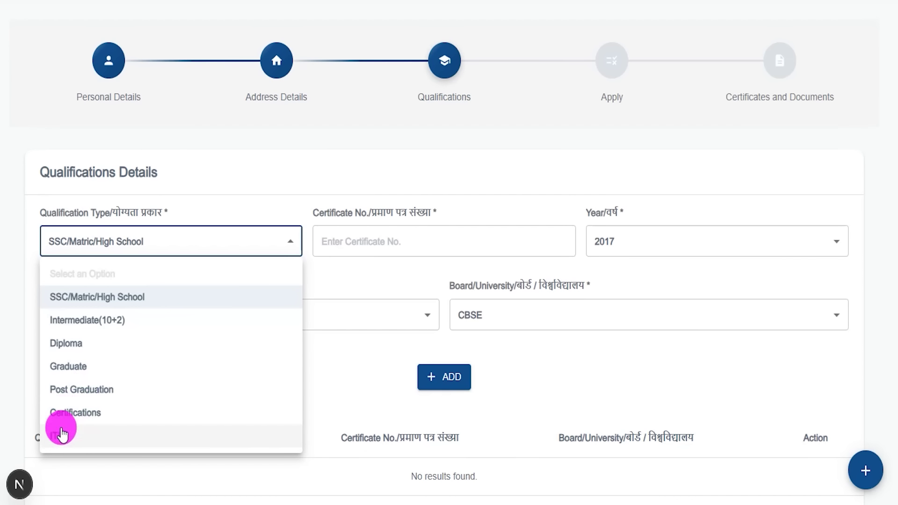
pyautogui.click(351, 376)
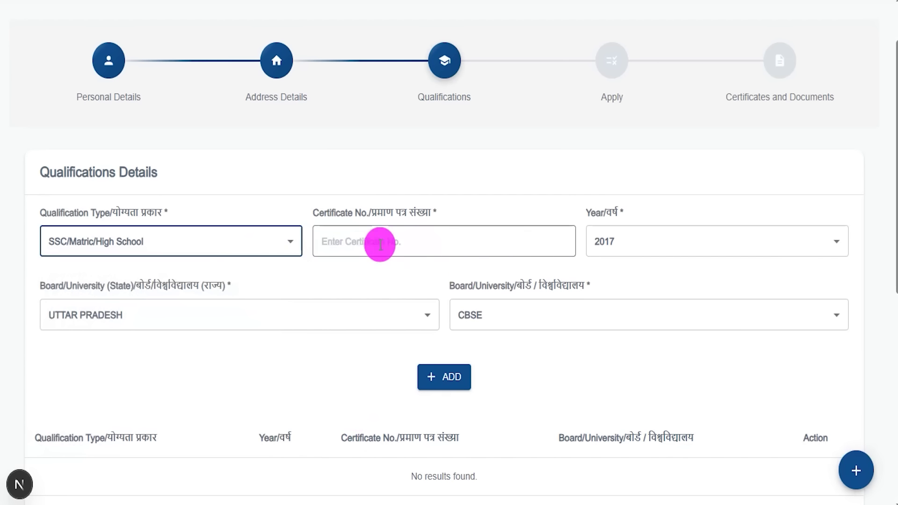
pyautogui.click(179, 242)
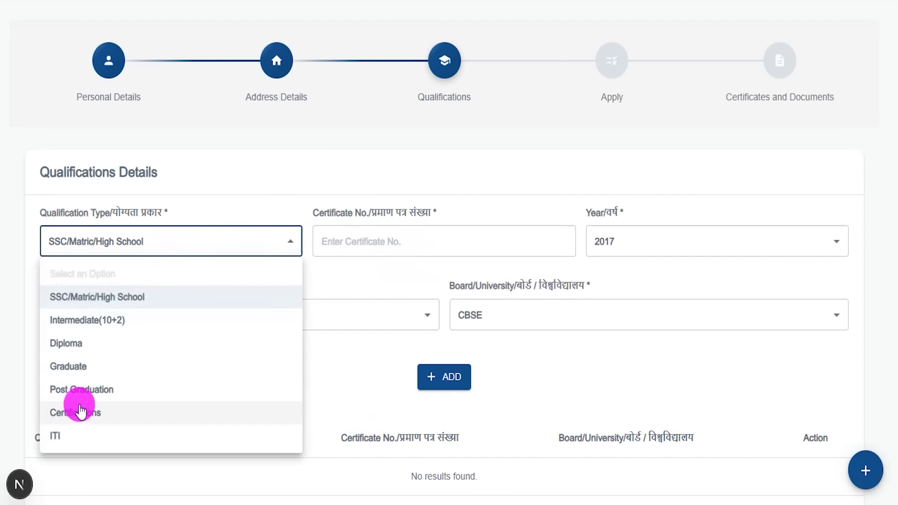
pyautogui.click(67, 436)
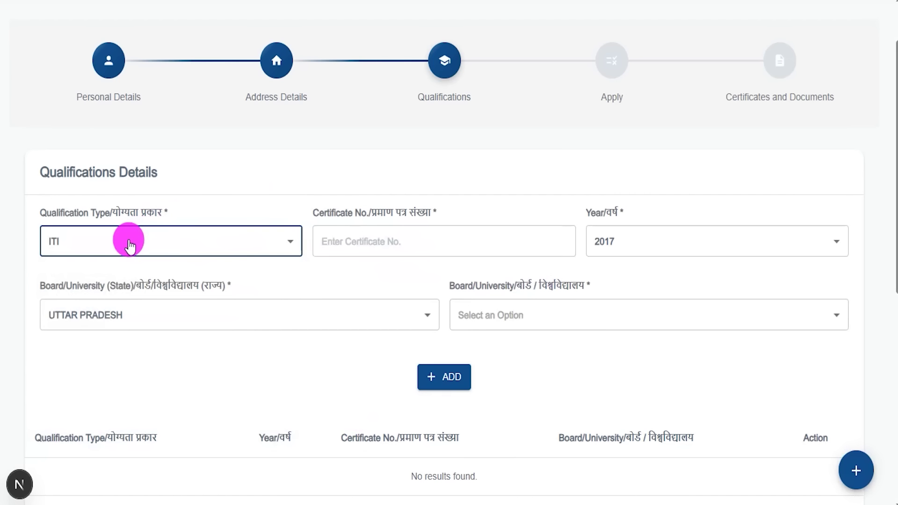
# - Examine the certificate number field and the year, board state and Board/University options offered for the ITI qualification
pyautogui.click(425, 246)
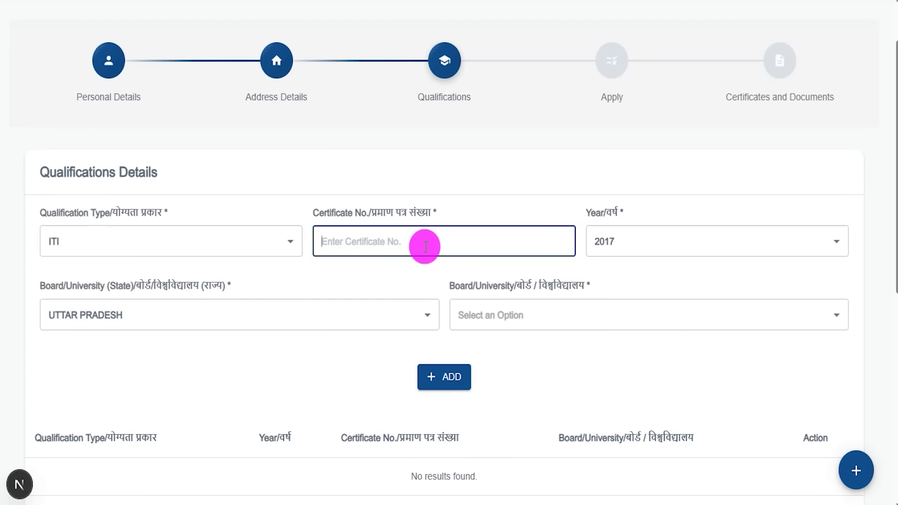
pyautogui.hotkey('ctrl', '2')
pyautogui.moveTo(382, 241); pyautogui.dragTo(421, 209)
pyautogui.click(610, 241)
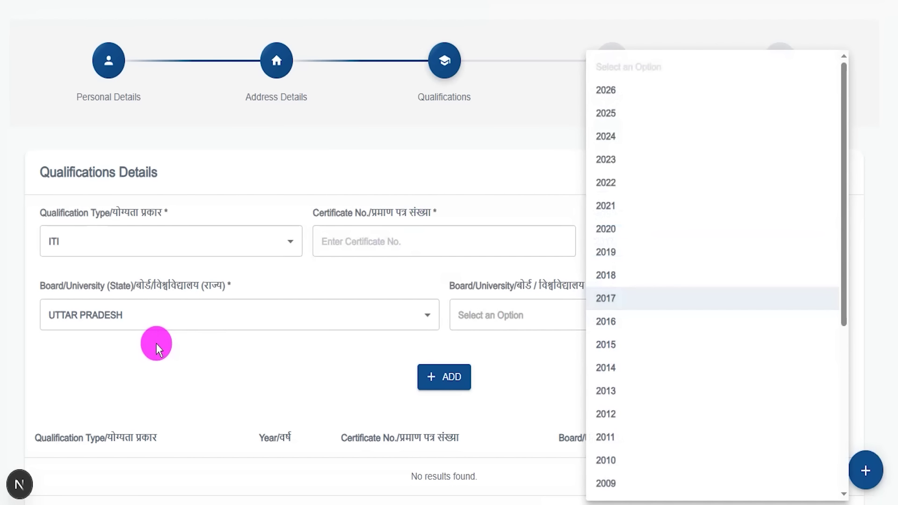
pyautogui.click(158, 322)
pyautogui.click(157, 318)
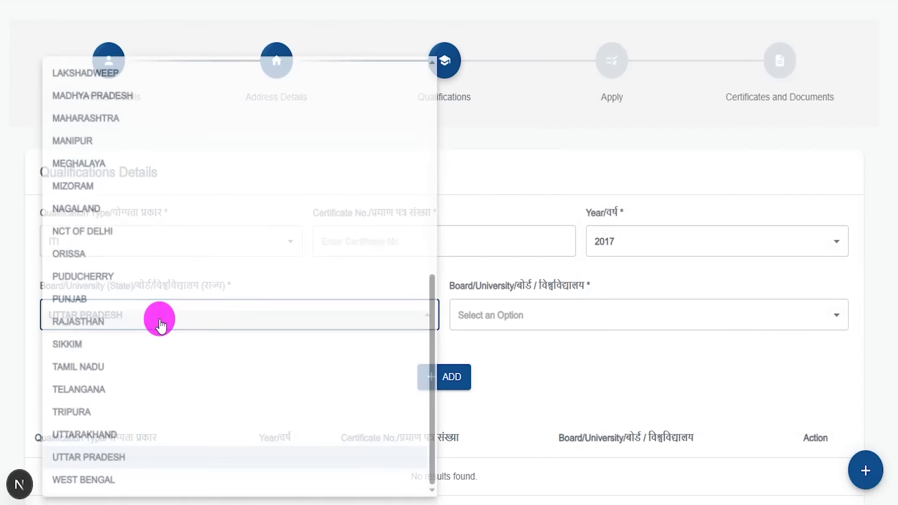
pyautogui.click(624, 348)
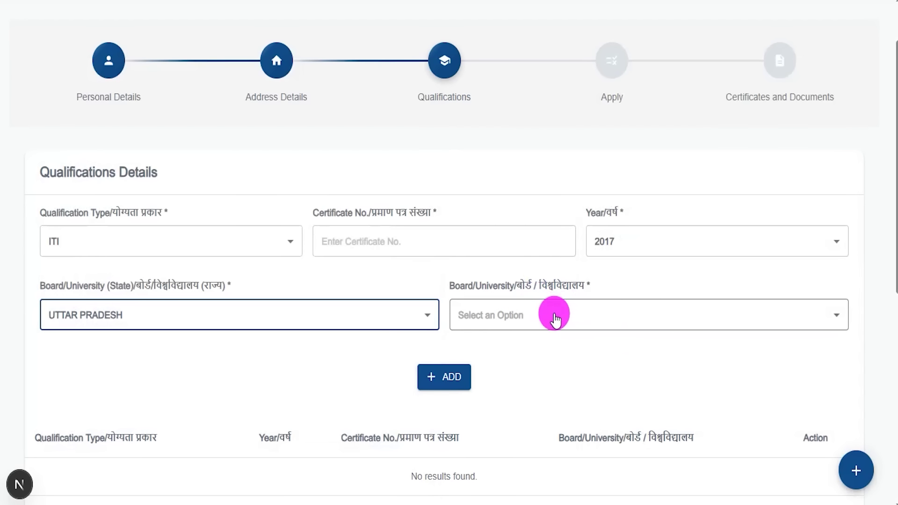
pyautogui.click(552, 312)
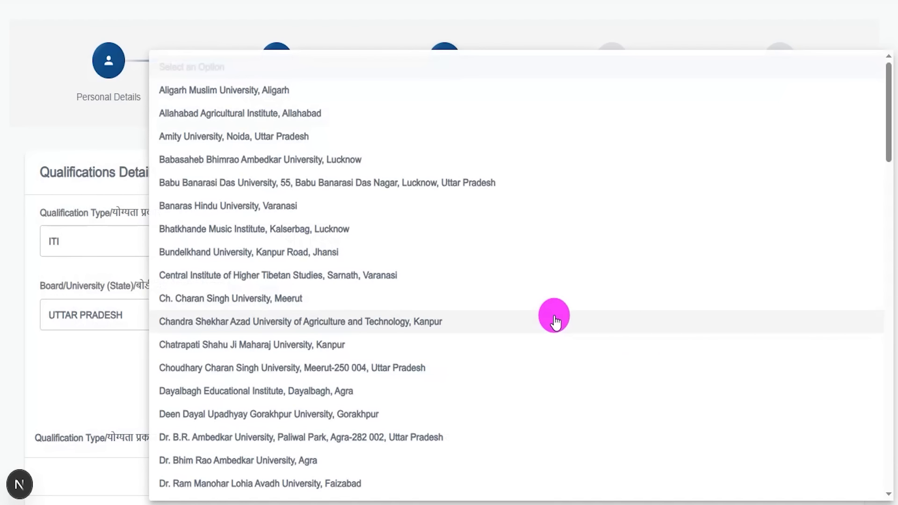
pyautogui.click(136, 362)
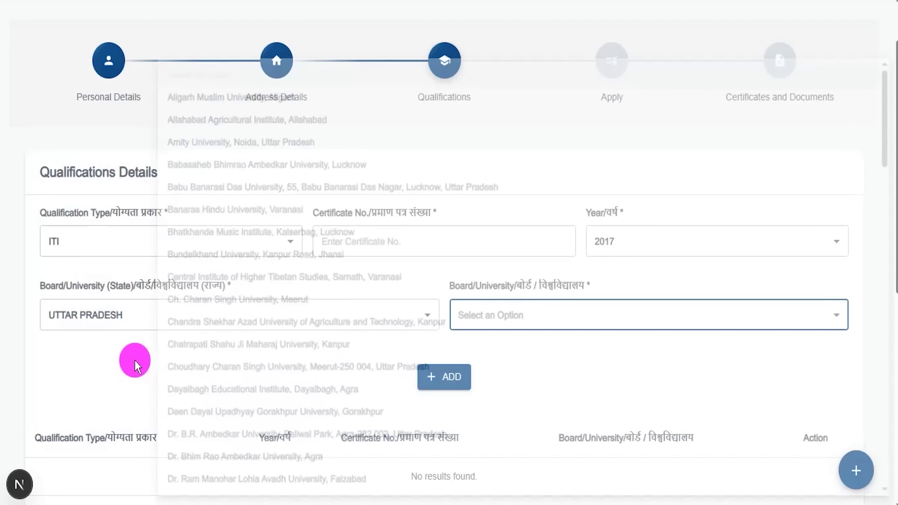
pyautogui.moveTo(390, 352); pyautogui.dragTo(495, 400)
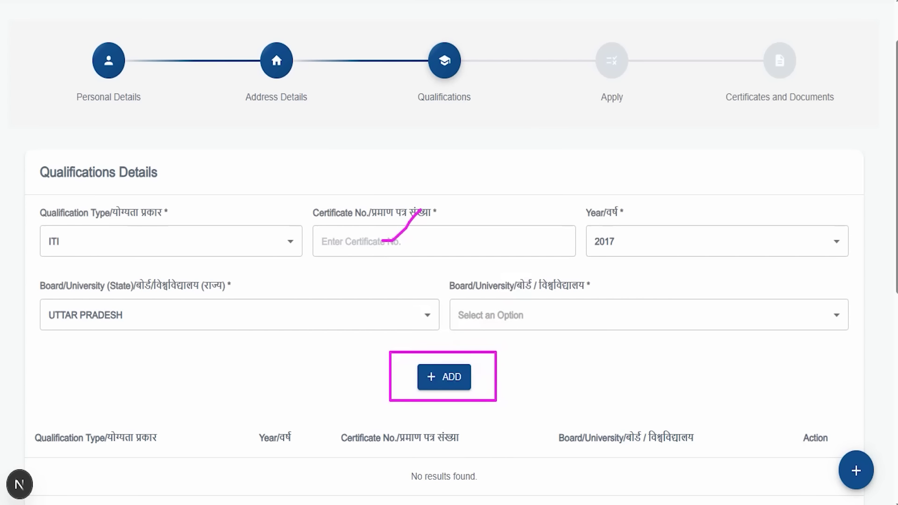
pyautogui.press('Escape')
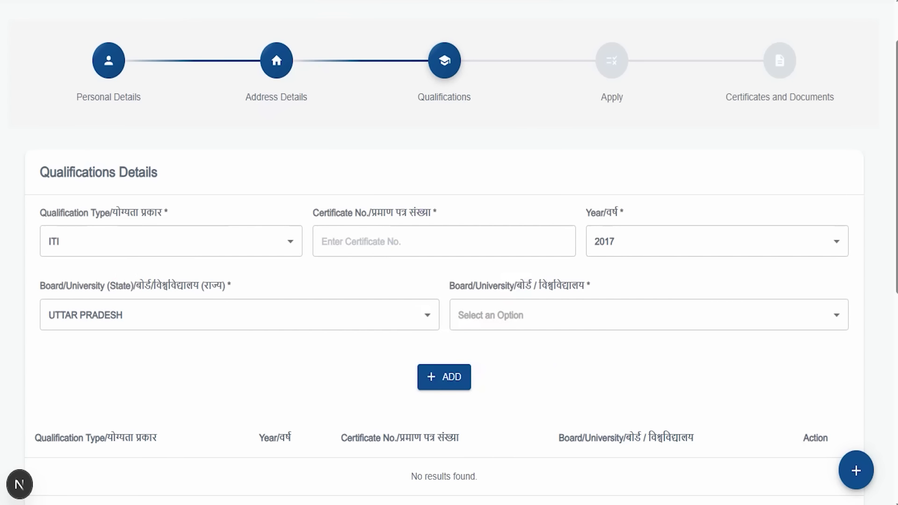
# - Review the SSC/Matric/High School, Intermediate(10+2) and ITI entries in the qualifications table, and save them to continue to the Apply section
pyautogui.click(148, 244)
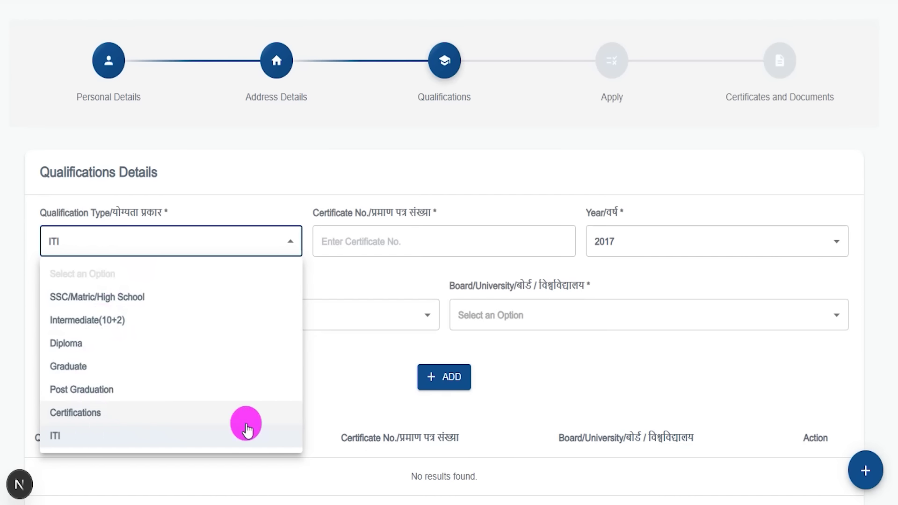
pyautogui.scroll(-5, 308, 62)
pyautogui.moveTo(194, 202); pyautogui.dragTo(225, 157)
pyautogui.moveTo(219, 229); pyautogui.dragTo(261, 206)
pyautogui.moveTo(239, 284); pyautogui.dragTo(279, 263)
pyautogui.moveTo(287, 319); pyautogui.dragTo(326, 303)
pyautogui.moveTo(529, 350); pyautogui.dragTo(544, 329)
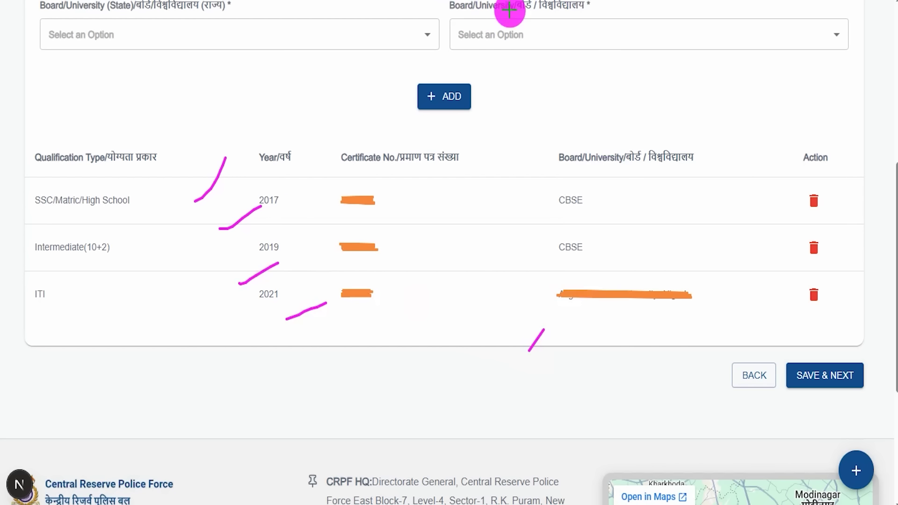
pyautogui.moveTo(849, 176); pyautogui.dragTo(846, 361)
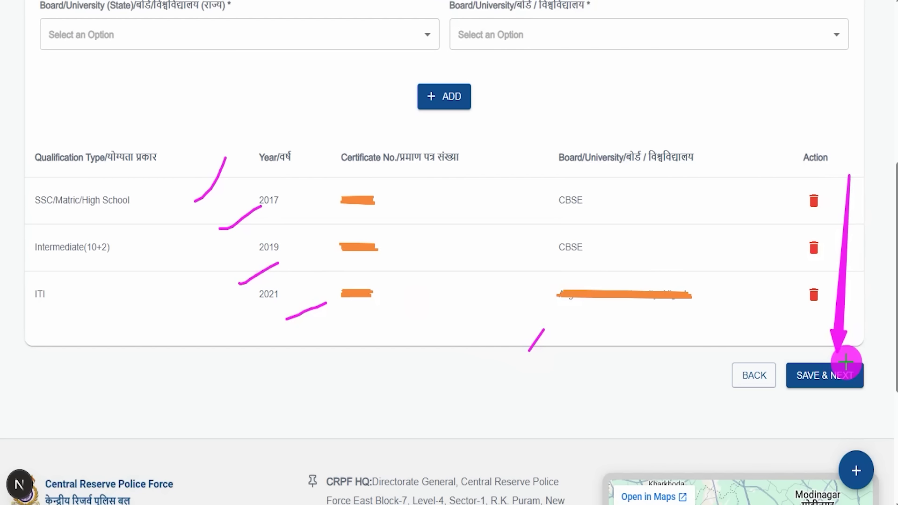
pyautogui.click(846, 363)
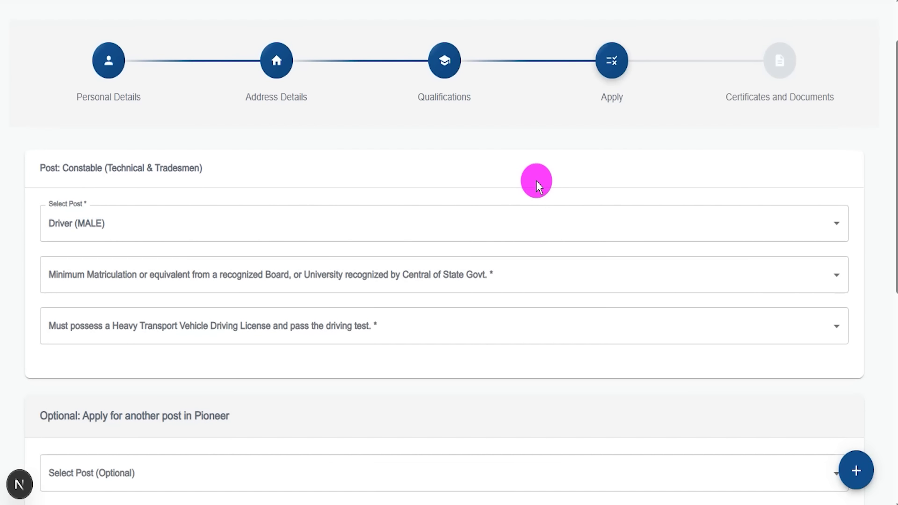
# - Review the available Constable (Technical & Tradesmen) posts and select Driver (MALE)
pyautogui.moveTo(45, 169); pyautogui.dragTo(177, 167)
pyautogui.scroll(-2, 267, 158)
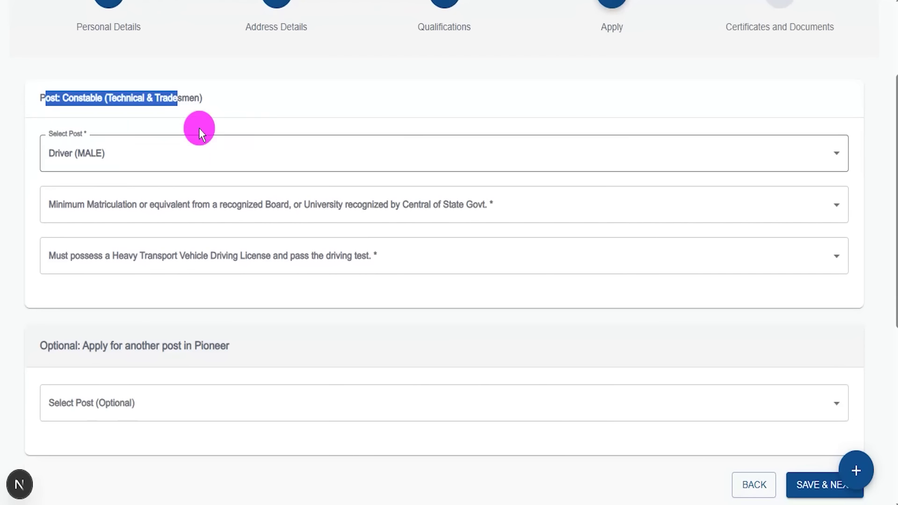
pyautogui.click(108, 155)
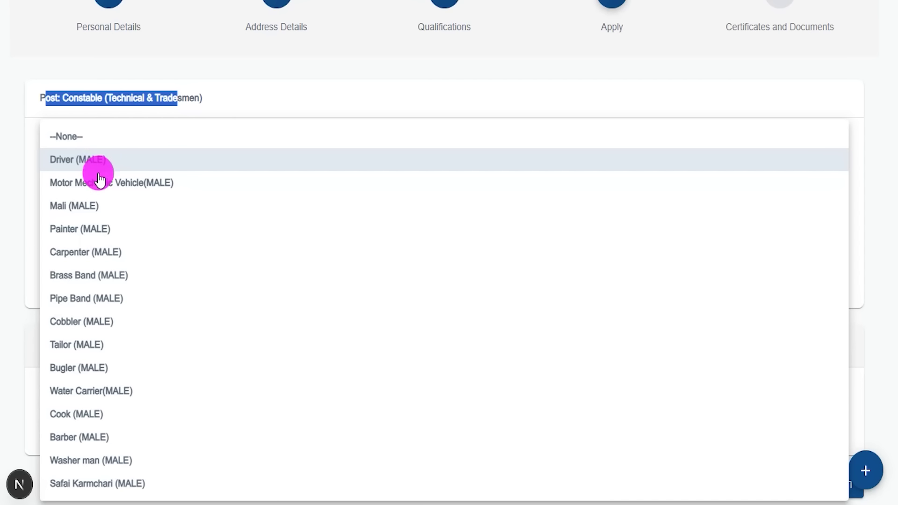
pyautogui.click(98, 162)
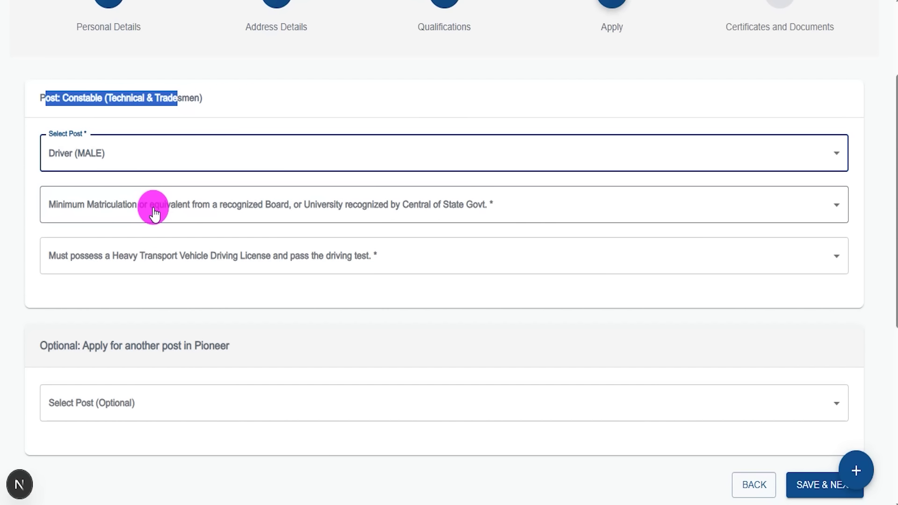
# - Answer Yes to the minimum matriculation requirement and activate its Details field
pyautogui.click(194, 208)
pyautogui.click(62, 266)
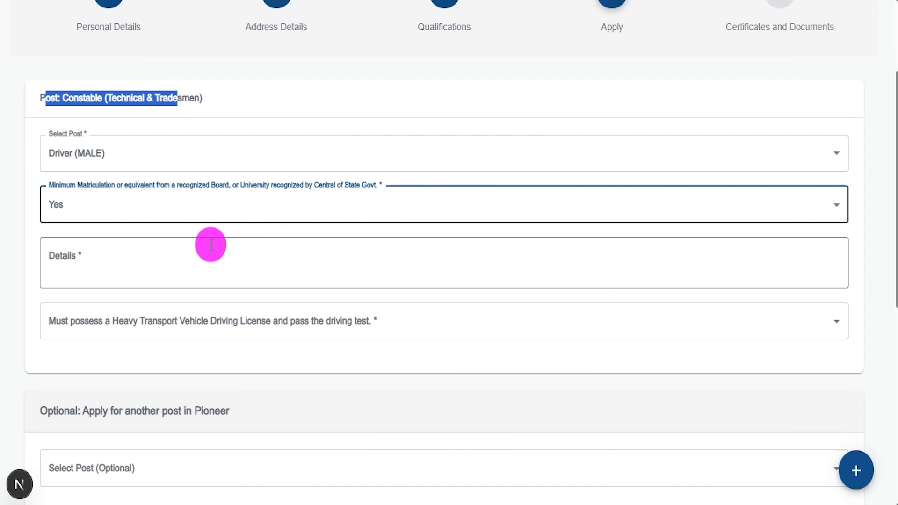
pyautogui.click(100, 257)
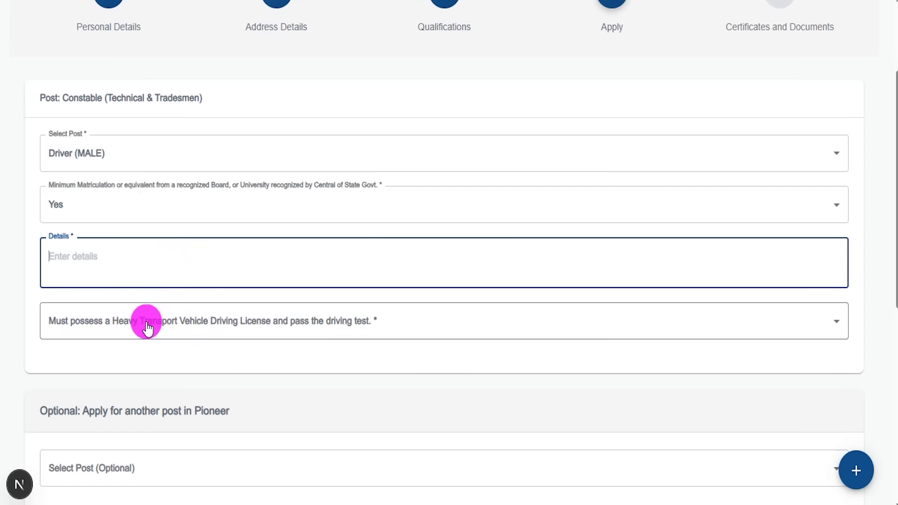
# - Answer Yes to the Heavy Transport Vehicle Driving License requirement and check the Details fields of both requirements
pyautogui.click(318, 322)
pyautogui.click(75, 379)
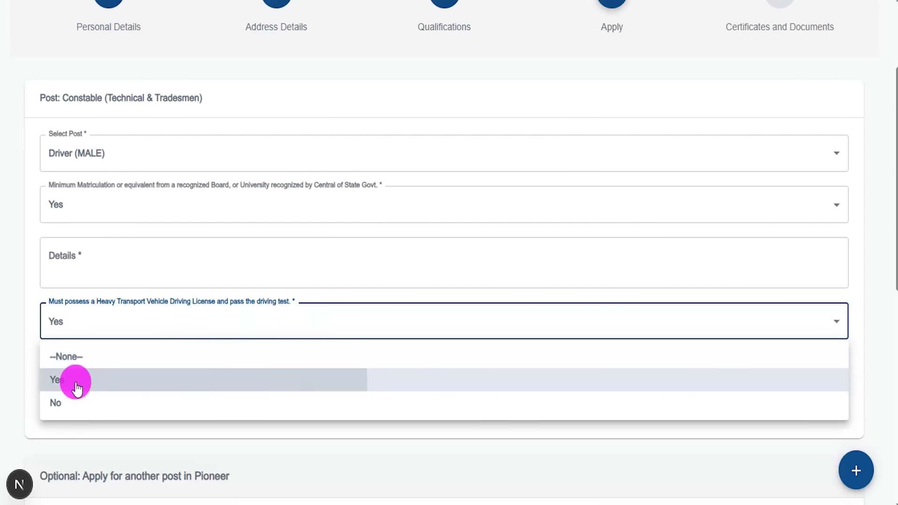
pyautogui.click(127, 375)
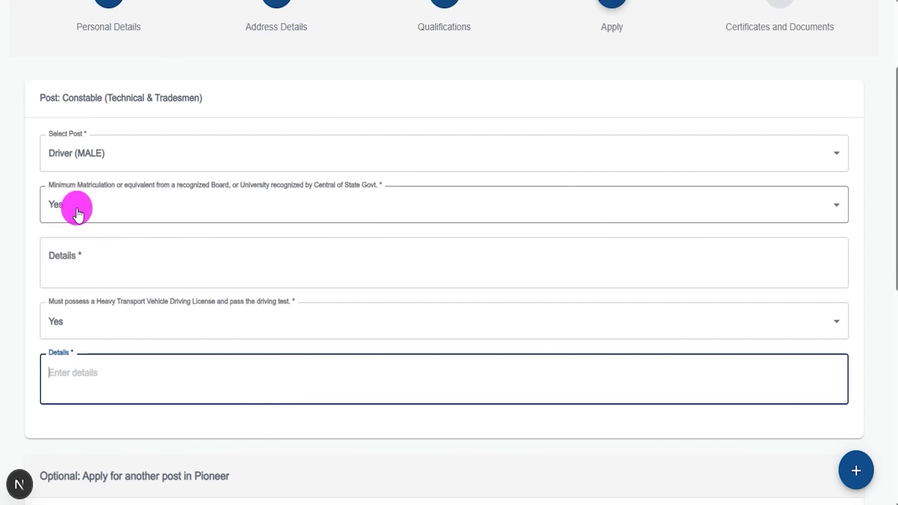
pyautogui.click(88, 255)
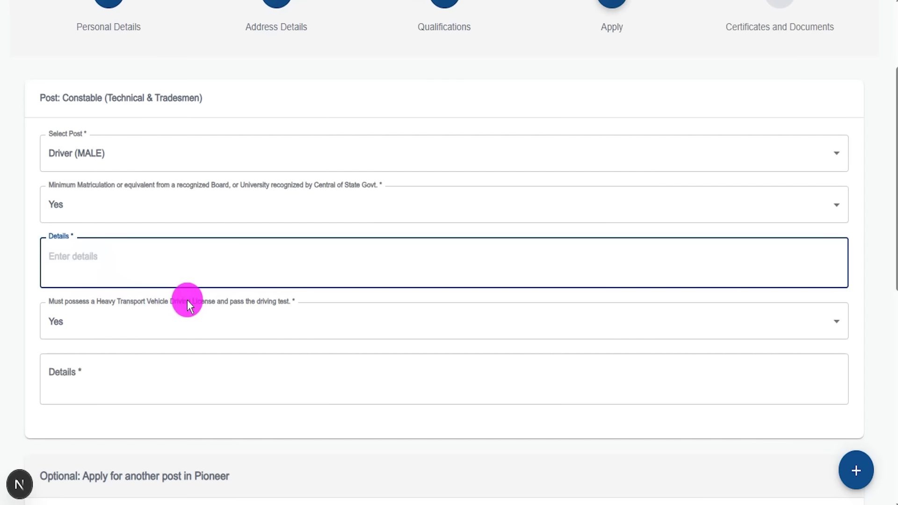
pyautogui.scroll(-3, 187, 361)
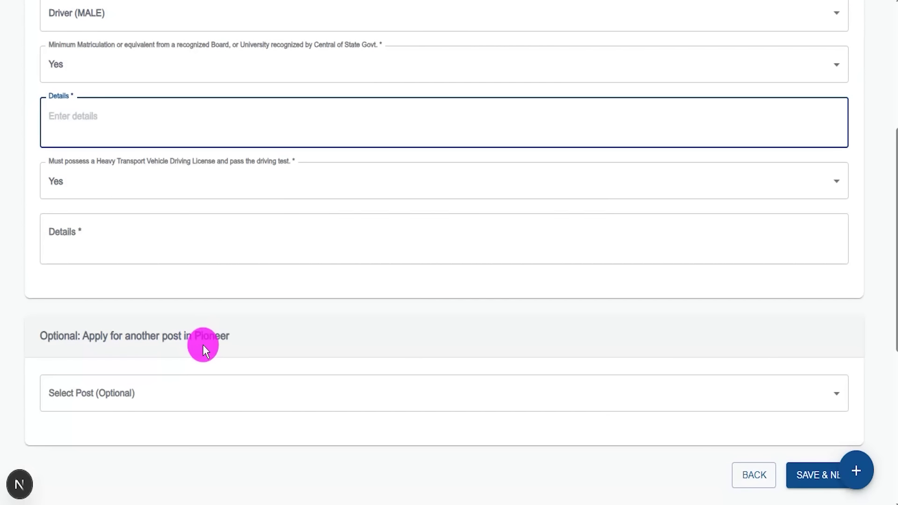